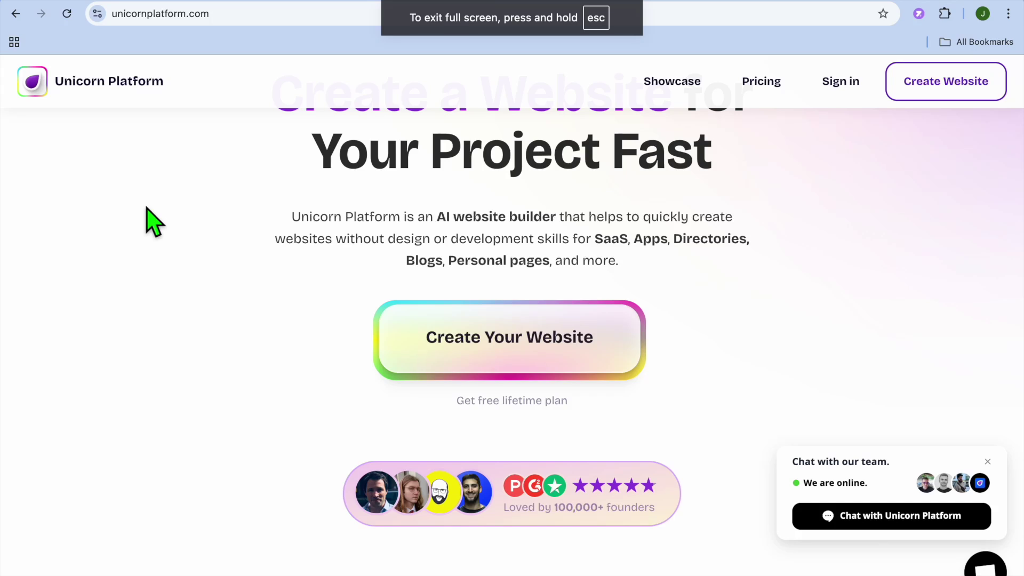
# Switch to the Unicorn Platform template gallery on app.unicornplatform.com.
pyautogui.scroll(3, 147, 209)
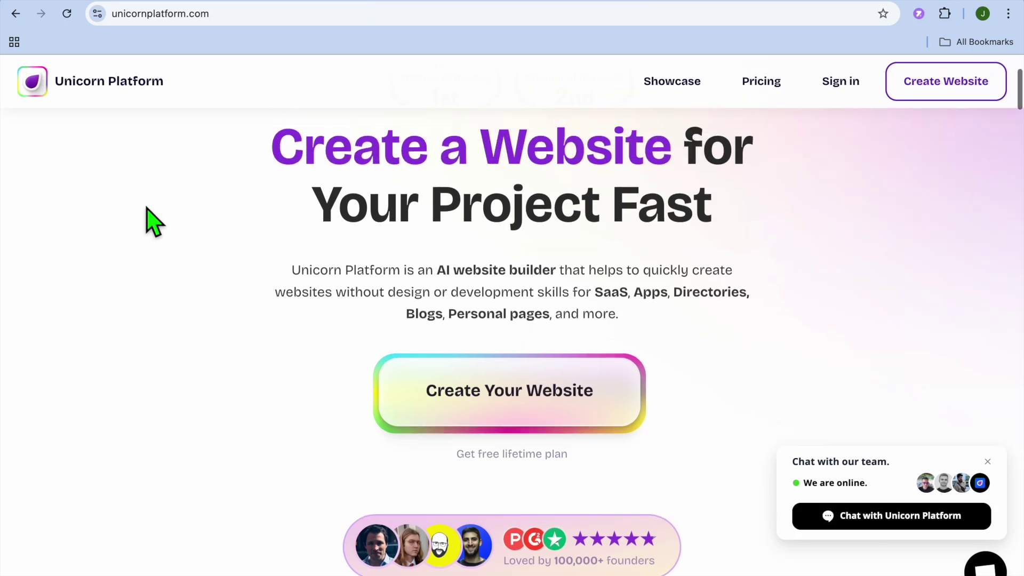
pyautogui.scroll(1, 148, 209)
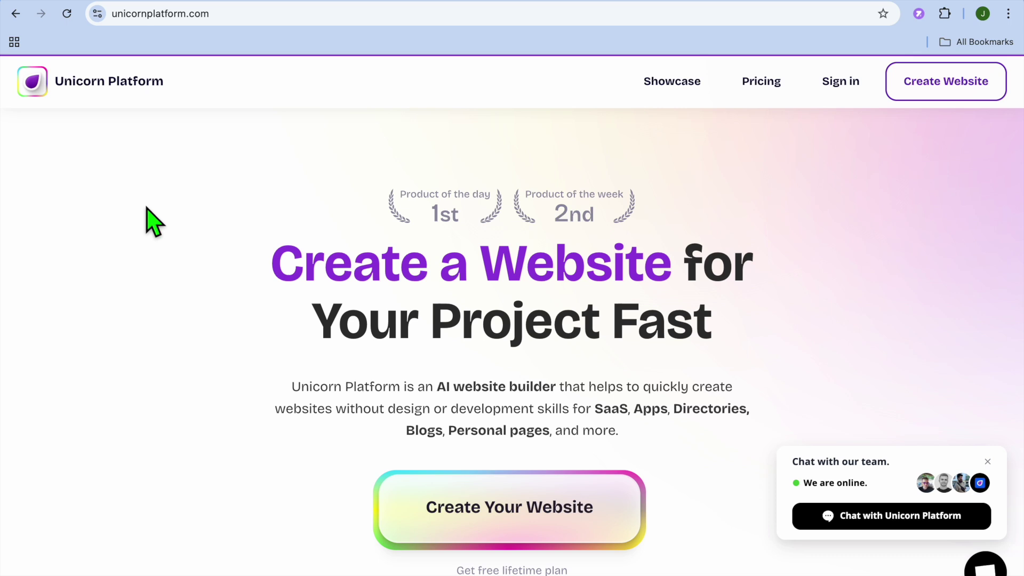
pyautogui.scroll(-1, 154, 222)
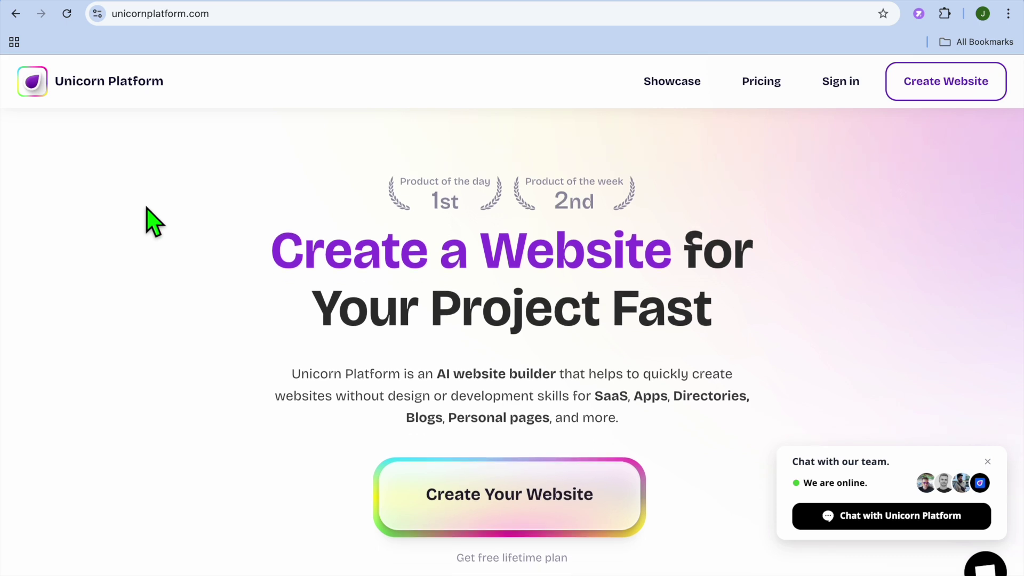
pyautogui.scroll(-1, 154, 222)
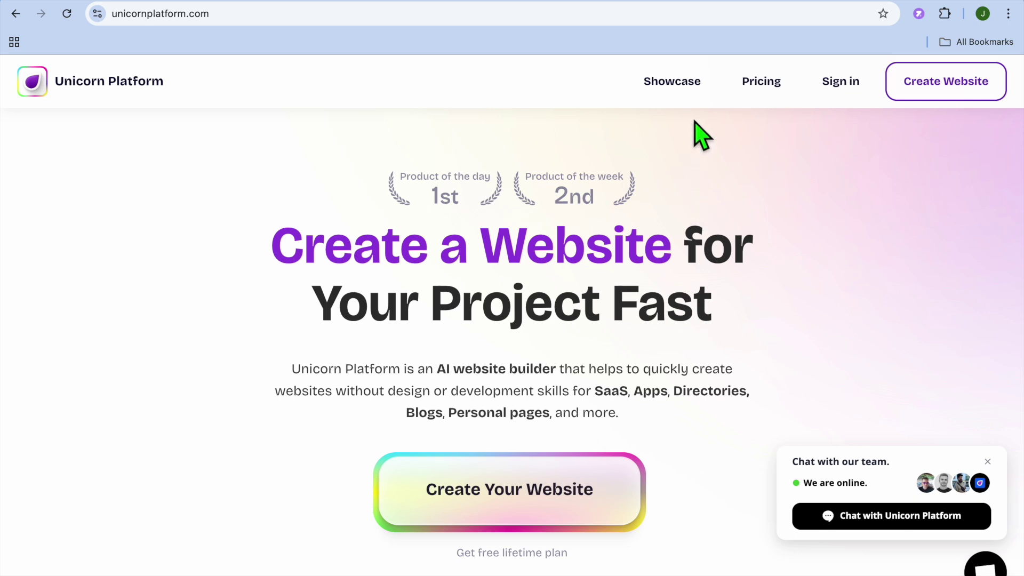
pyautogui.click(697, 7)
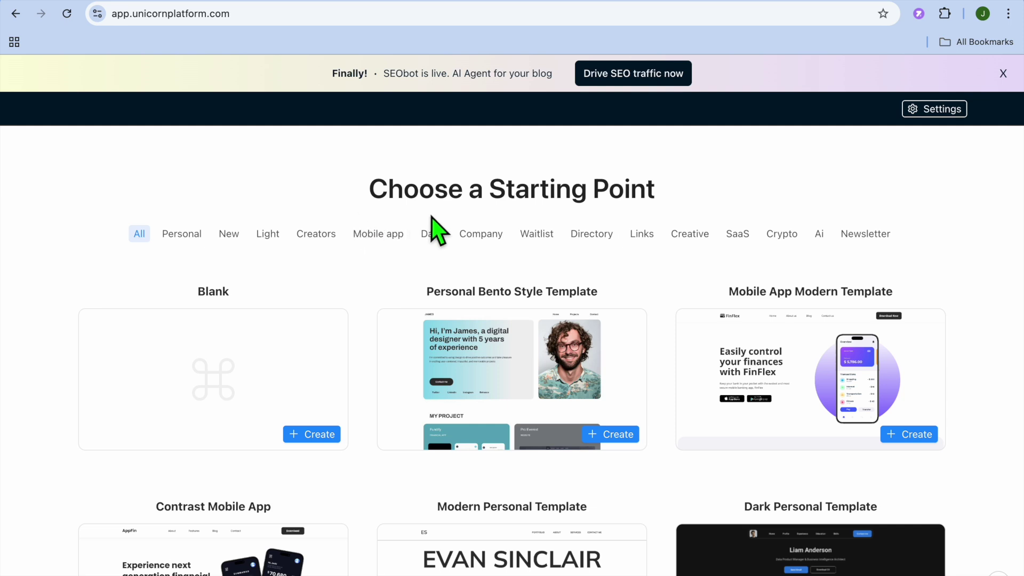
pyautogui.scroll(-1, 360, 224)
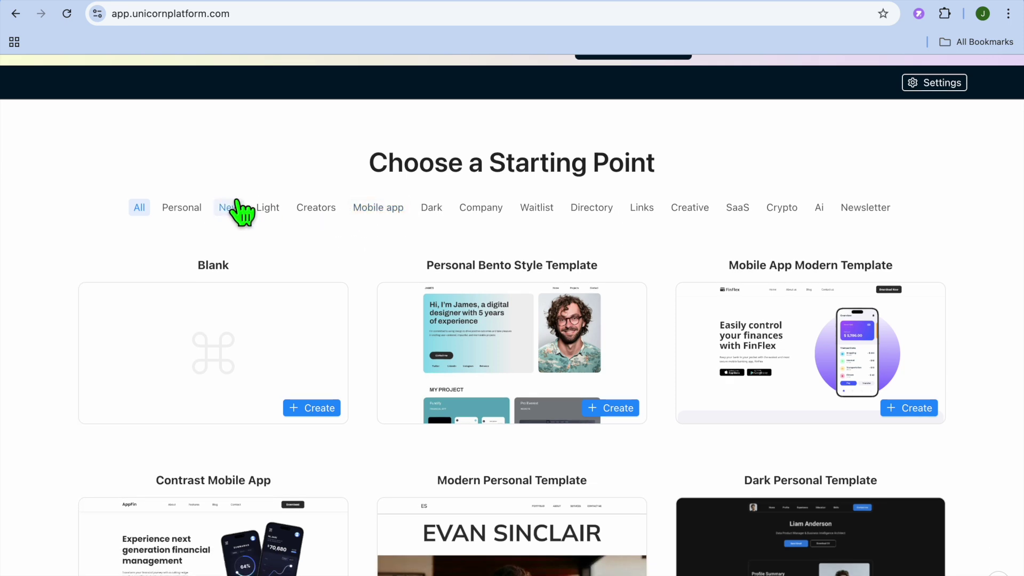
# Filter the gallery by Personal, then New, then Creators templates.
pyautogui.click(184, 213)
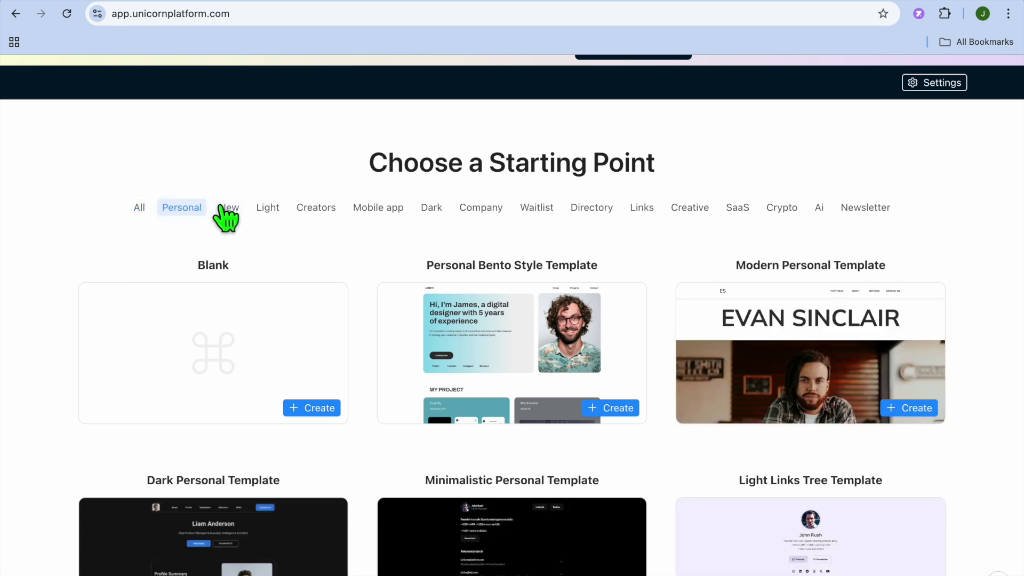
pyautogui.click(237, 214)
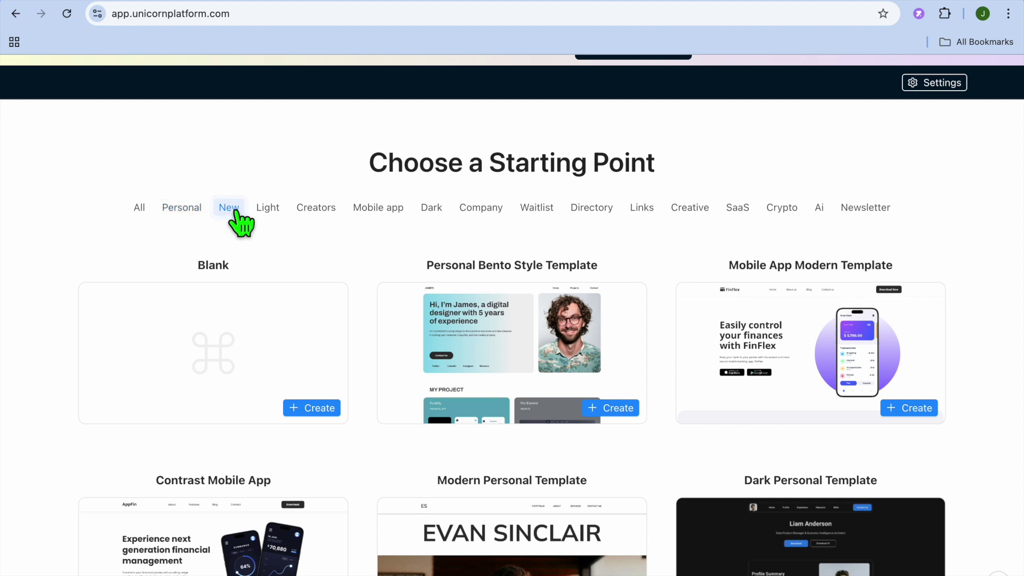
pyautogui.click(332, 210)
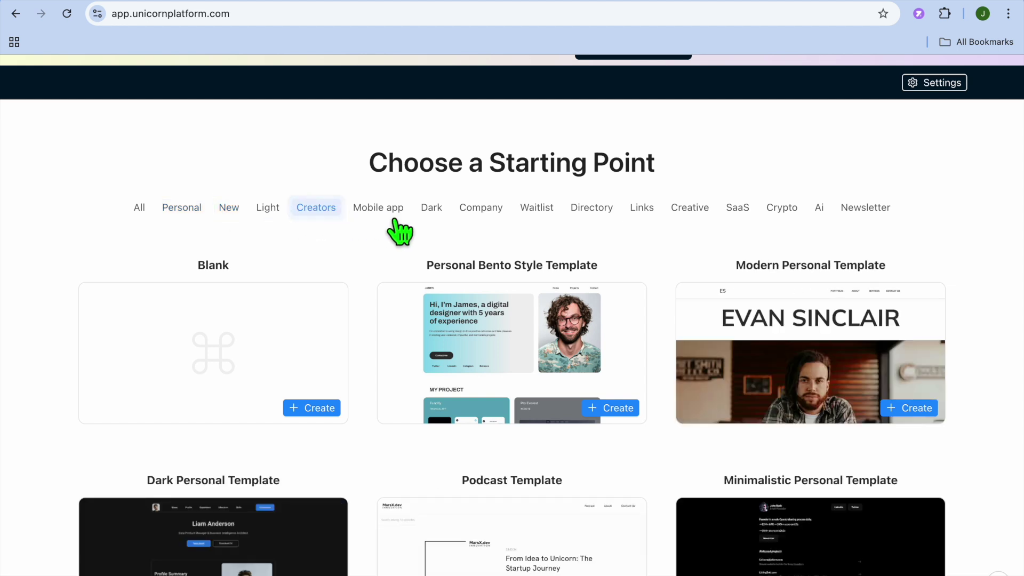
pyautogui.scroll(-1, 477, 258)
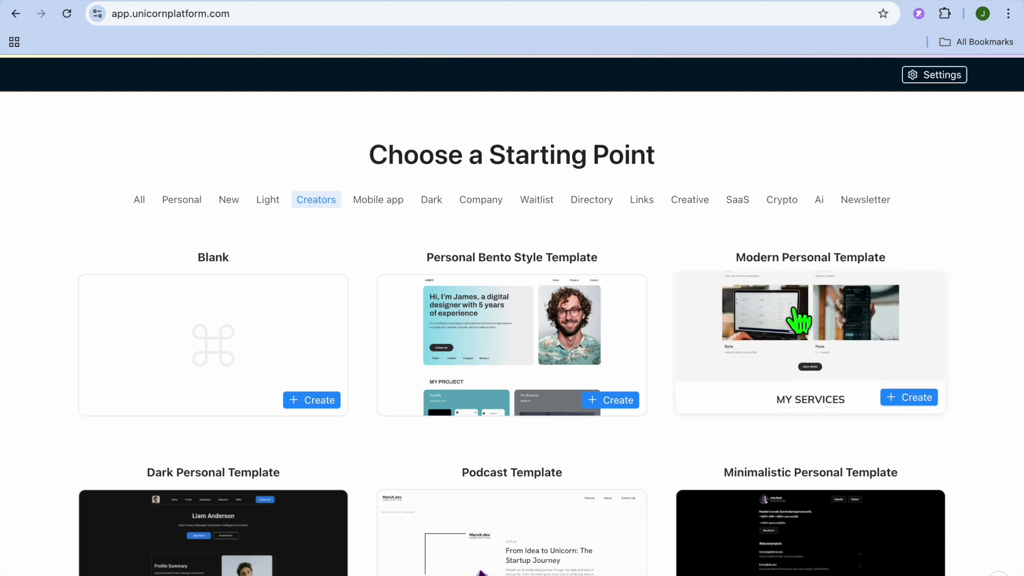
# Preview the Modern Personal Template and create a website from it.
pyautogui.click(800, 323)
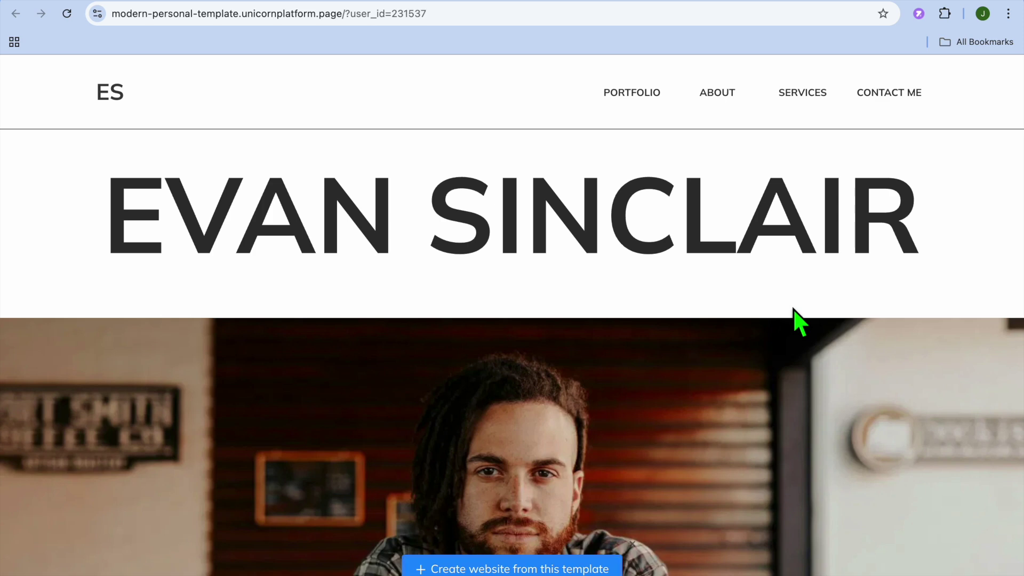
pyautogui.scroll(-3, 792, 308)
pyautogui.scroll(-6, 792, 308)
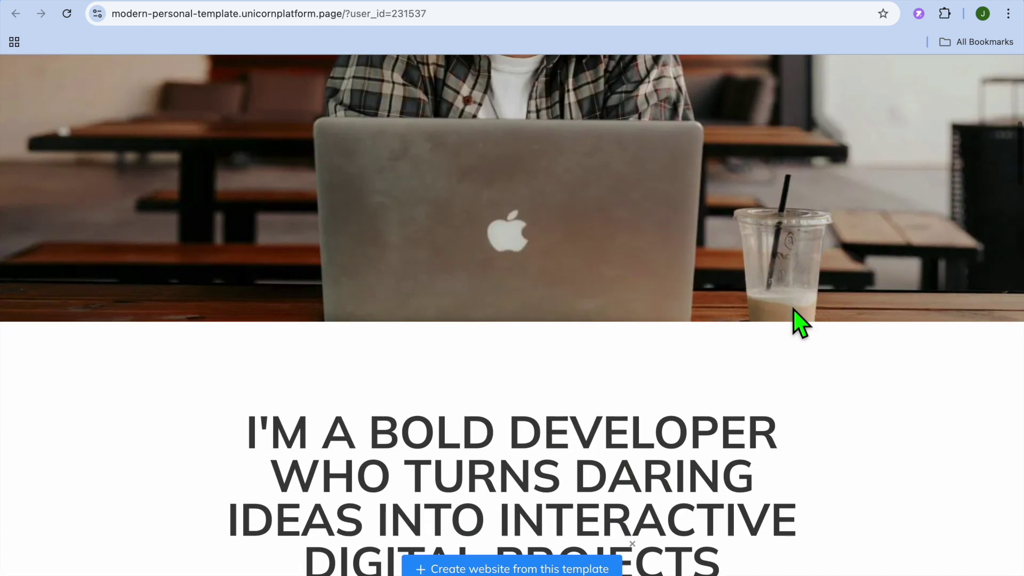
pyautogui.scroll(5, 792, 309)
pyautogui.scroll(4, 795, 315)
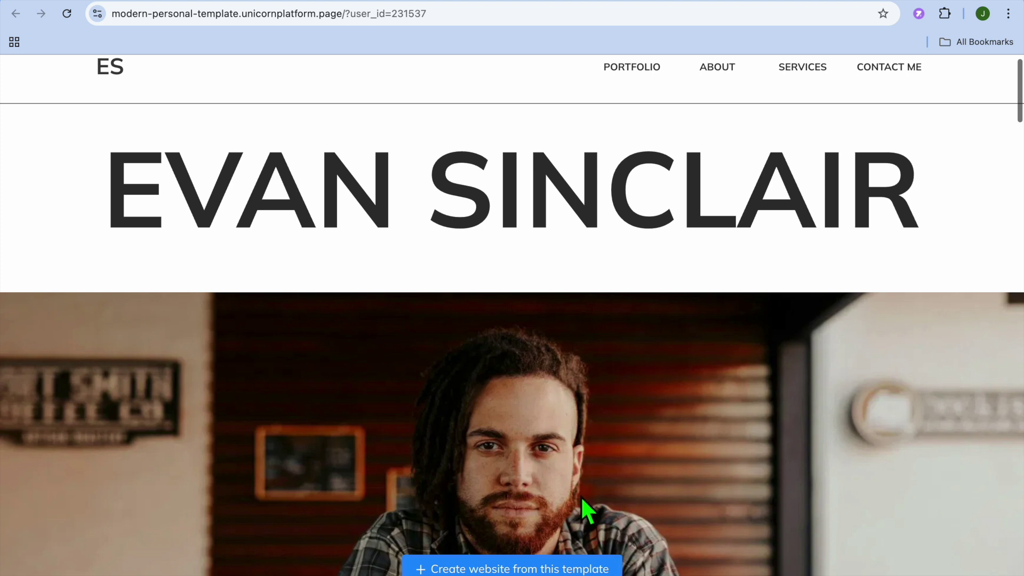
pyautogui.click(522, 569)
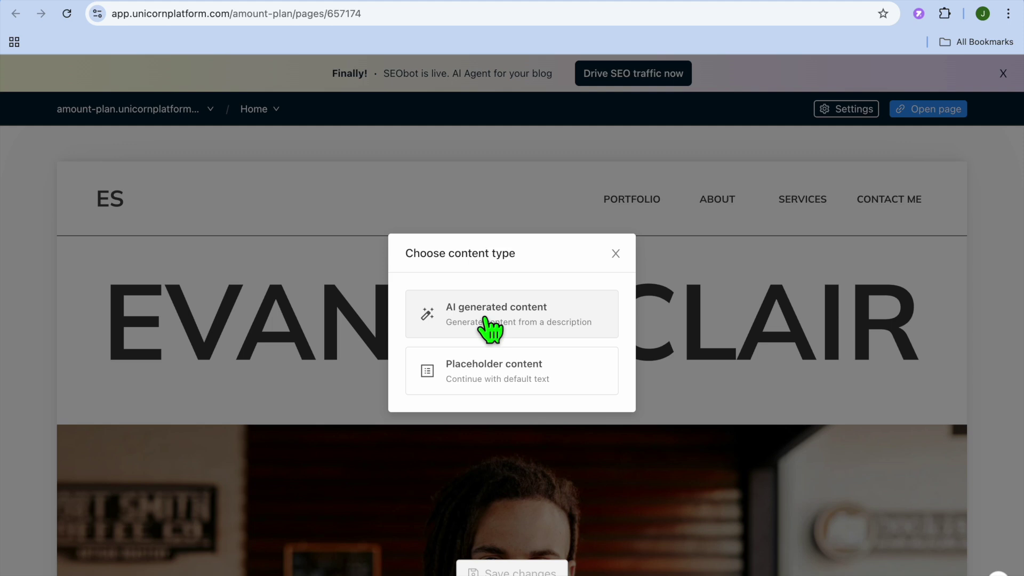
# Choose Placeholder content, then browse the nav bar's Ask AI Change tone and Translate options.
pyautogui.click(499, 380)
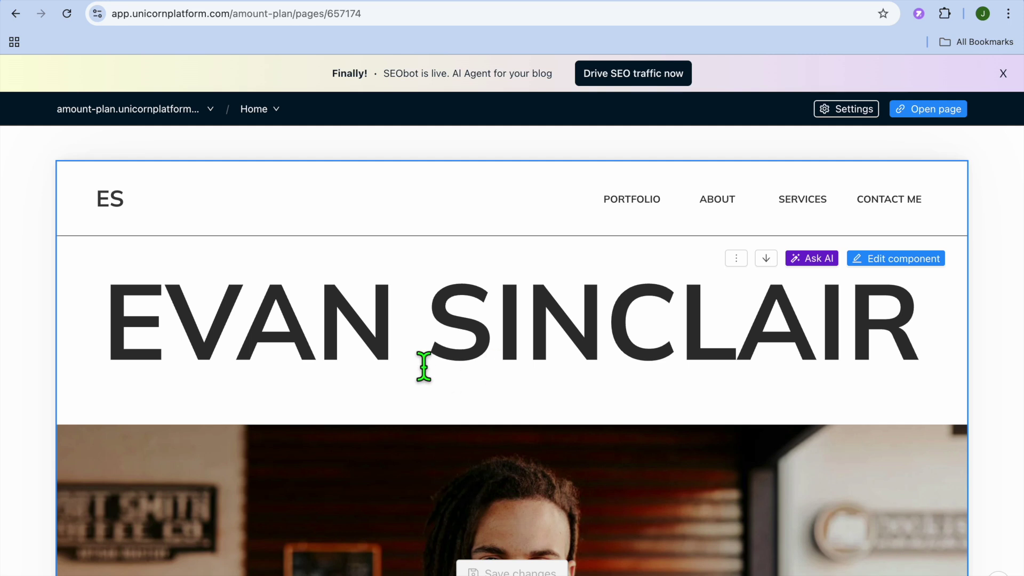
pyautogui.scroll(-1, 424, 365)
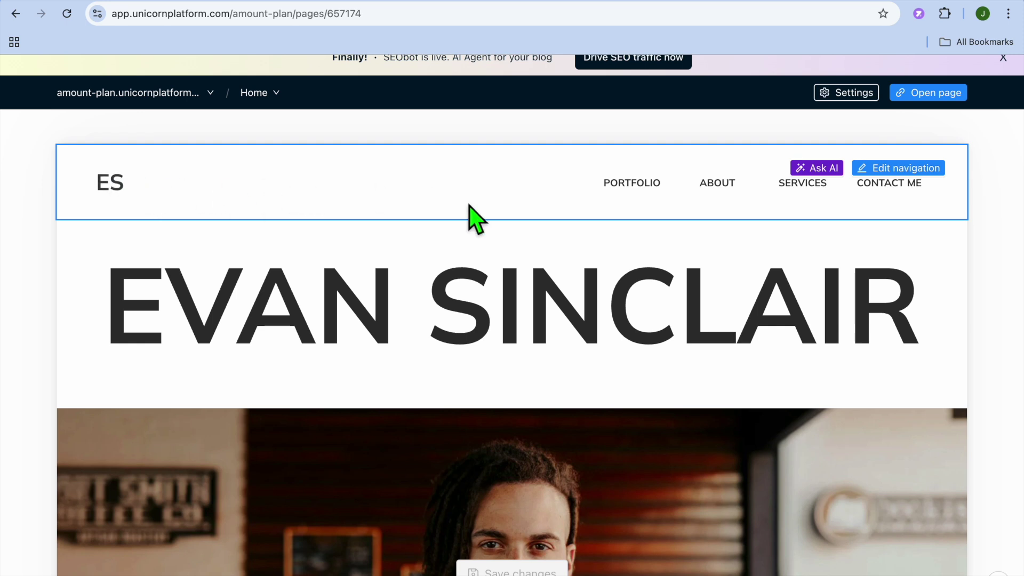
pyautogui.click(823, 168)
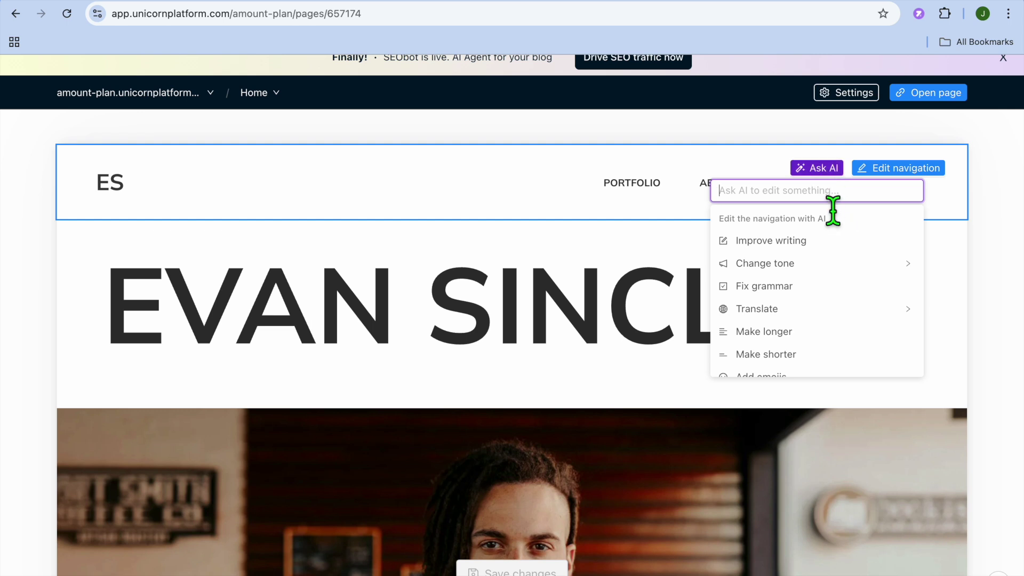
pyautogui.moveTo(829, 272)
pyautogui.moveTo(795, 318)
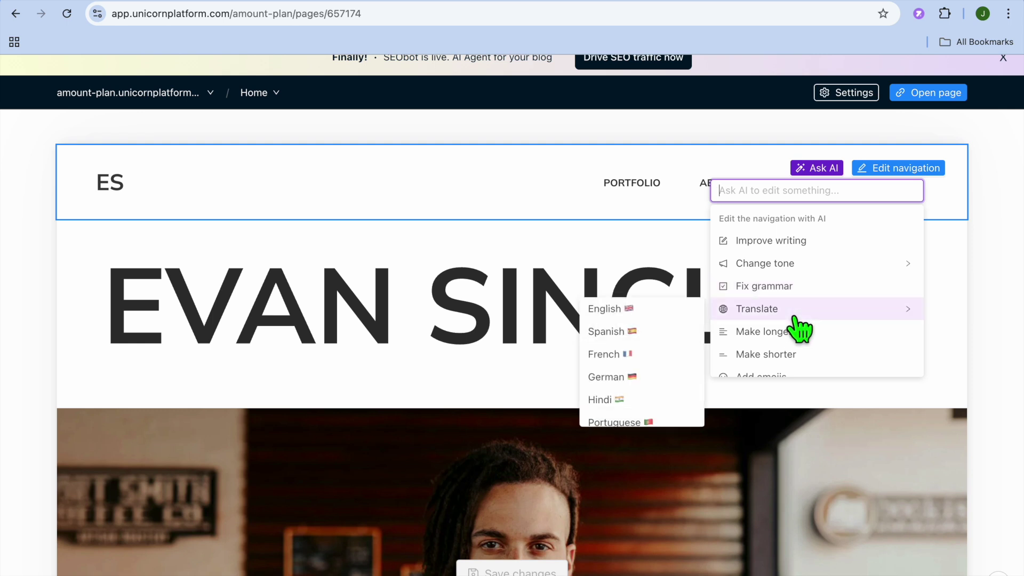
pyautogui.scroll(-2, 811, 342)
pyautogui.scroll(2, 812, 340)
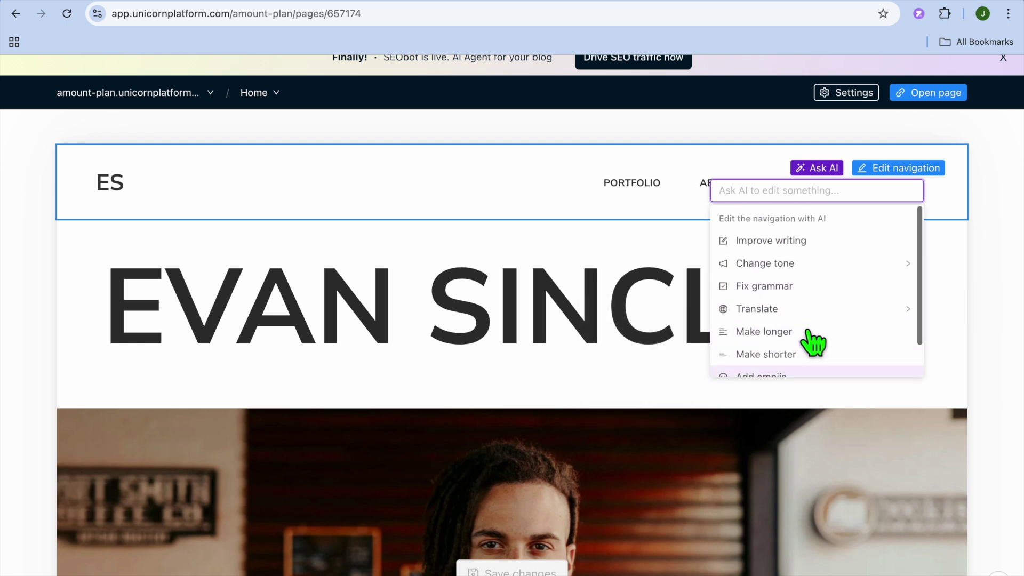
# Change the navigation logo text from ES to 'SIMPLE ANSWERS'.
pyautogui.click(898, 176)
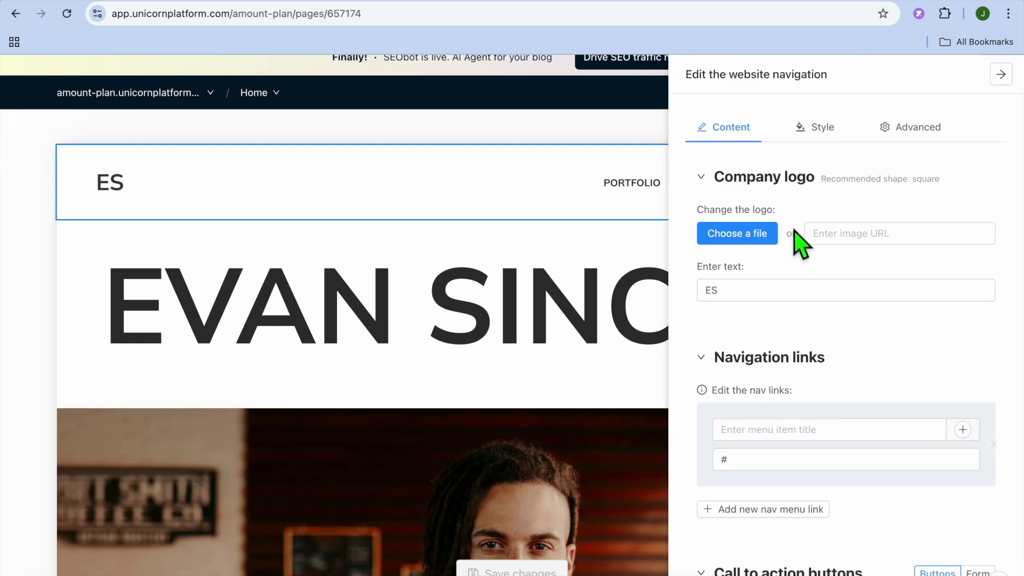
pyautogui.click(732, 298)
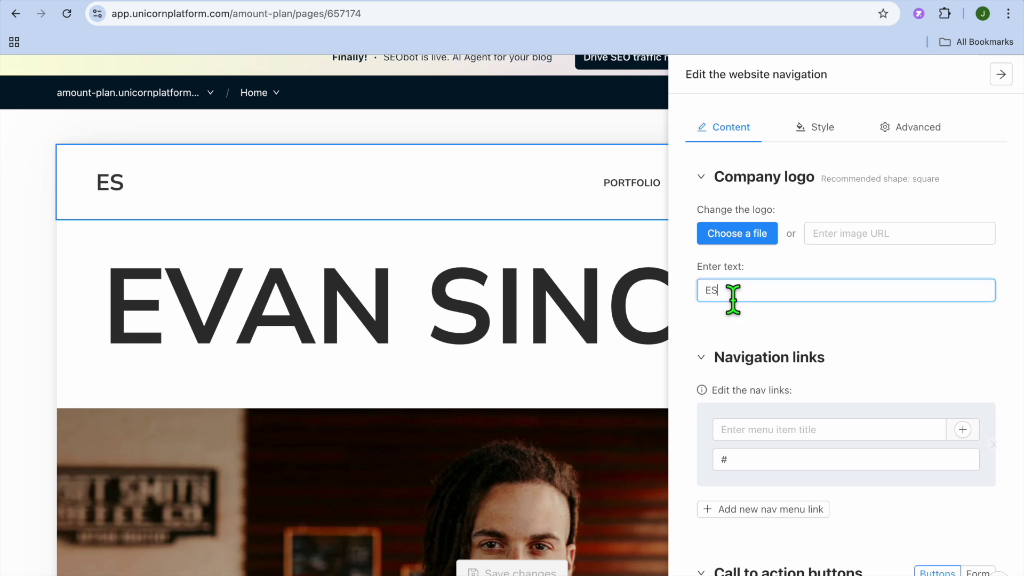
pyautogui.press('BackSpace')
pyautogui.press('BackSpace')
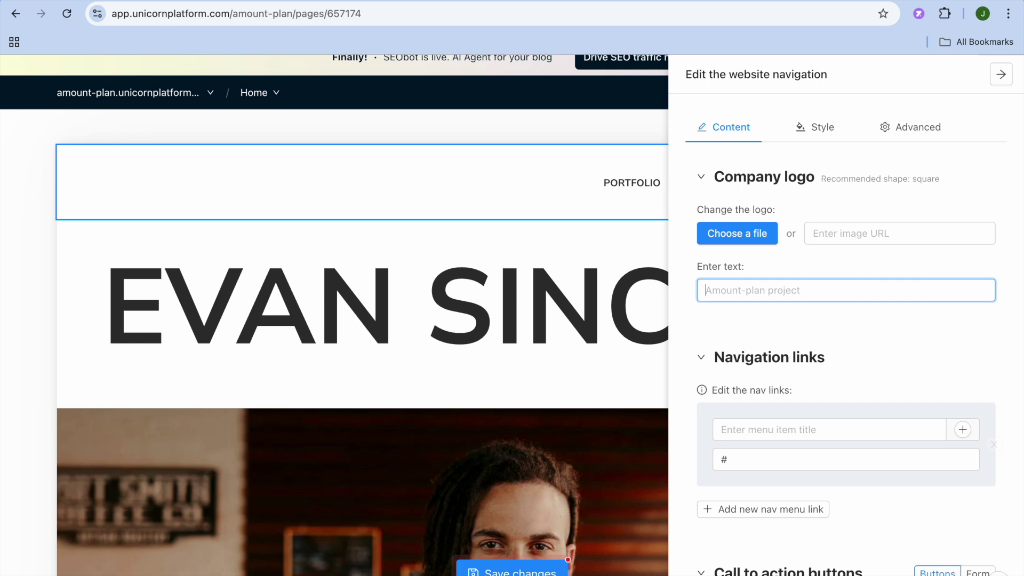
pyautogui.write('sim')
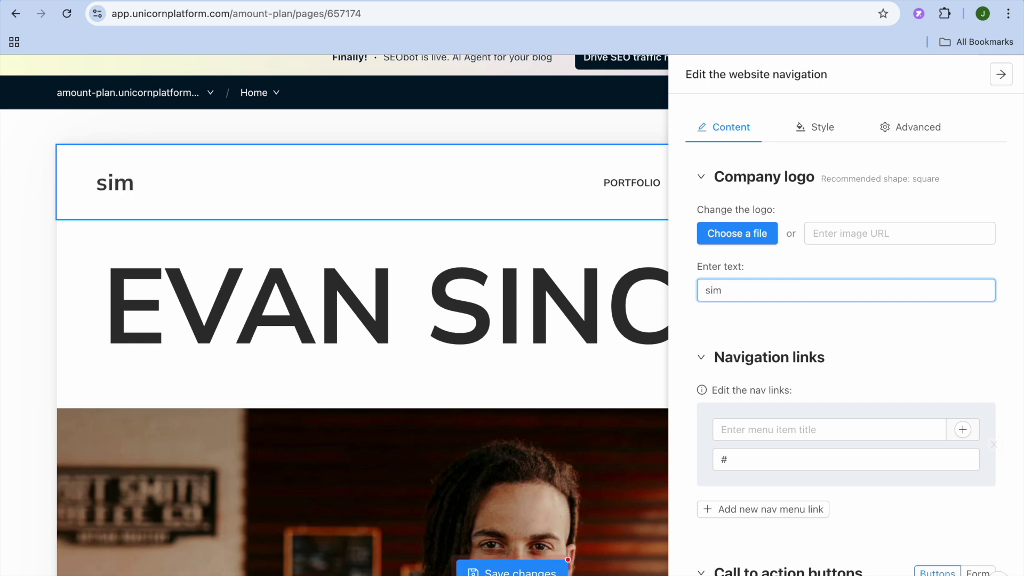
pyautogui.press('BackSpace')
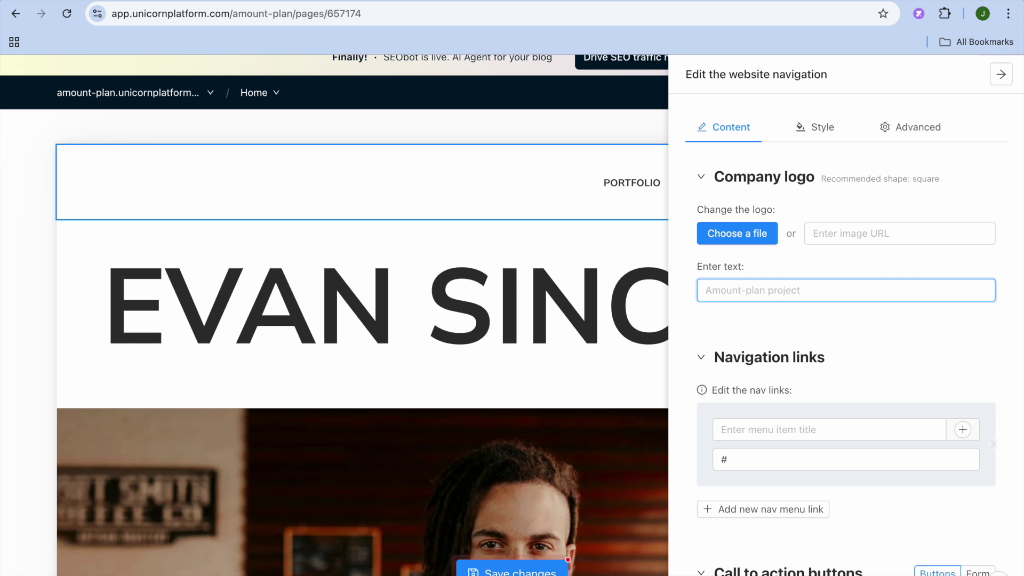
pyautogui.write('SIMPLE ANSWERS')
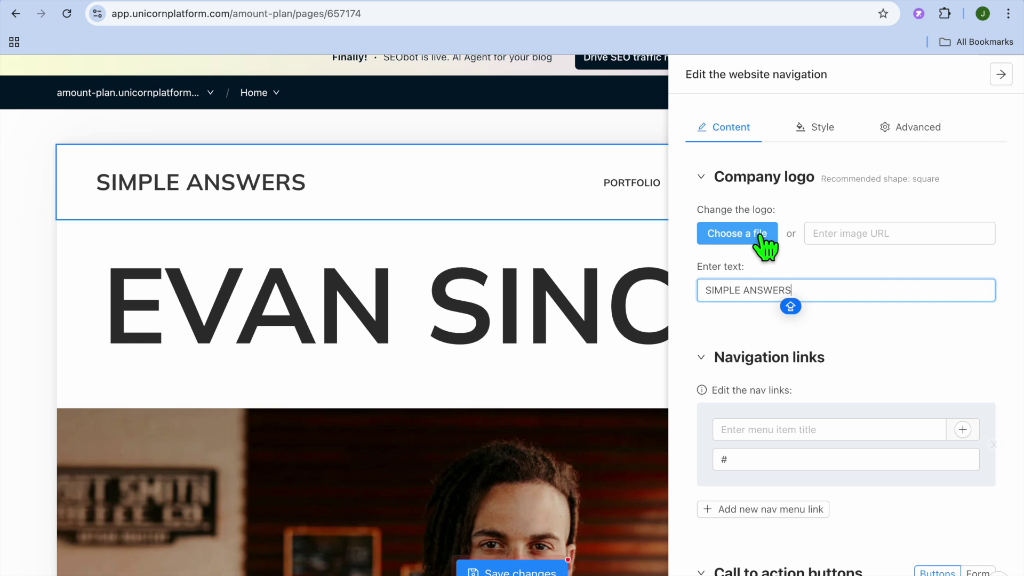
# Review the menu item fields, Style and Advanced custom CSS, then close the navigation panel.
pyautogui.scroll(-5, 838, 307)
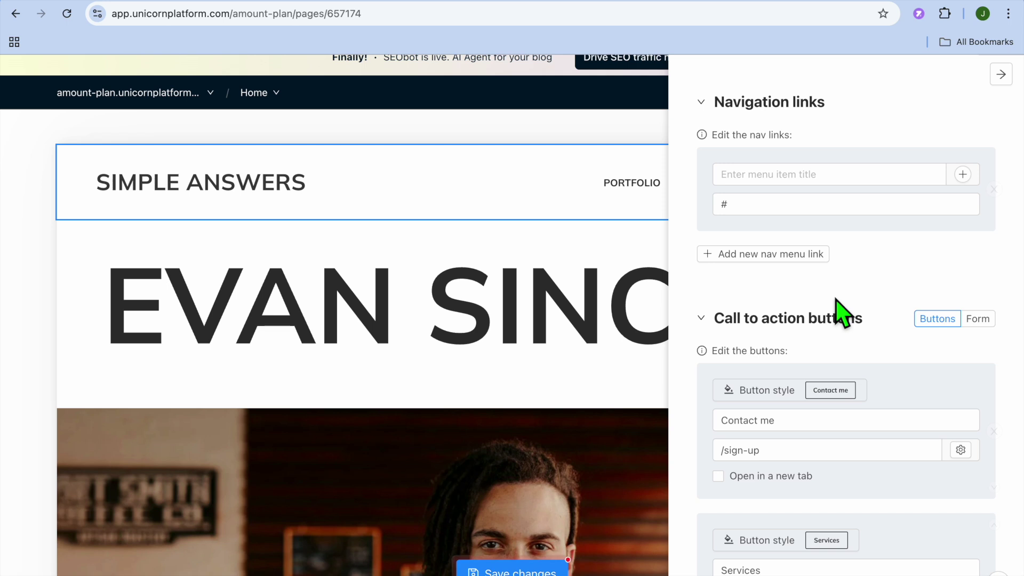
pyautogui.scroll(-1, 837, 312)
pyautogui.click(844, 158)
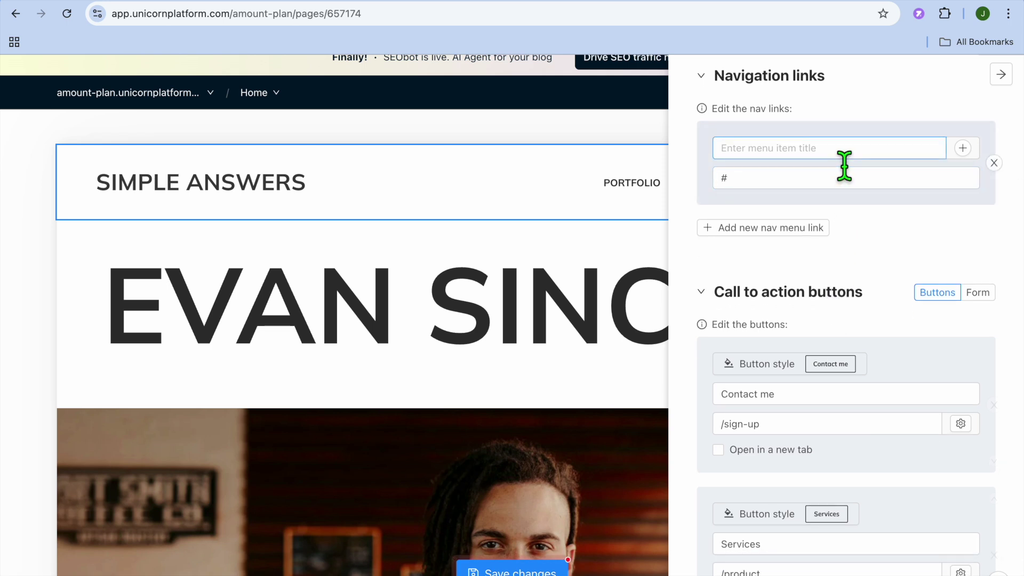
pyautogui.scroll(-7, 859, 272)
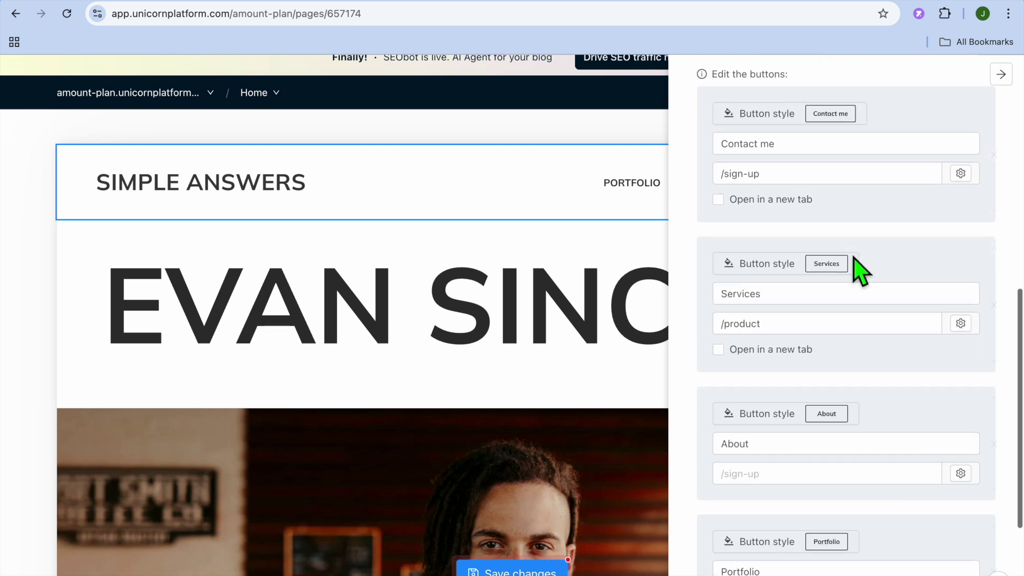
pyautogui.scroll(-3, 854, 263)
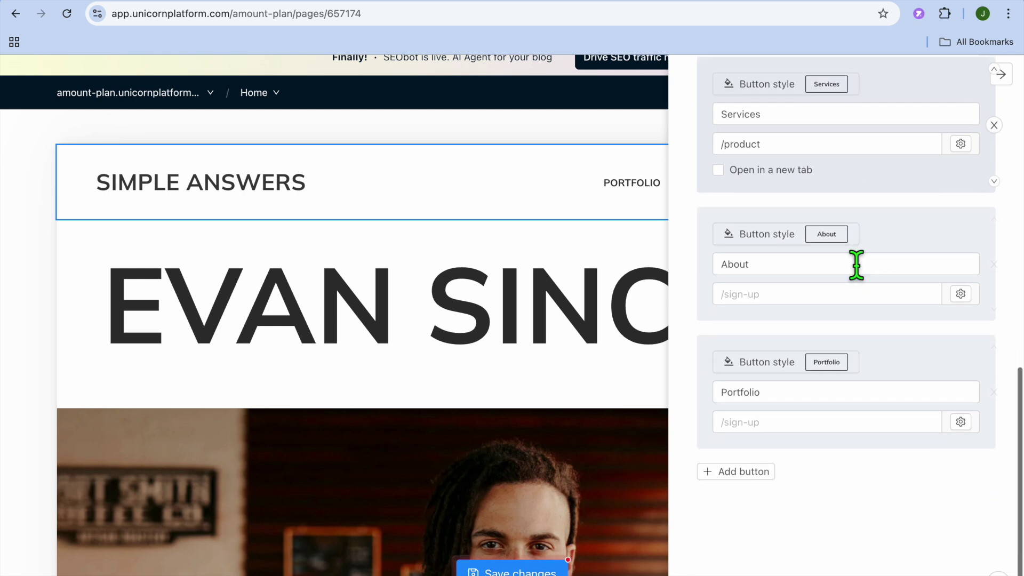
pyautogui.scroll(15, 855, 263)
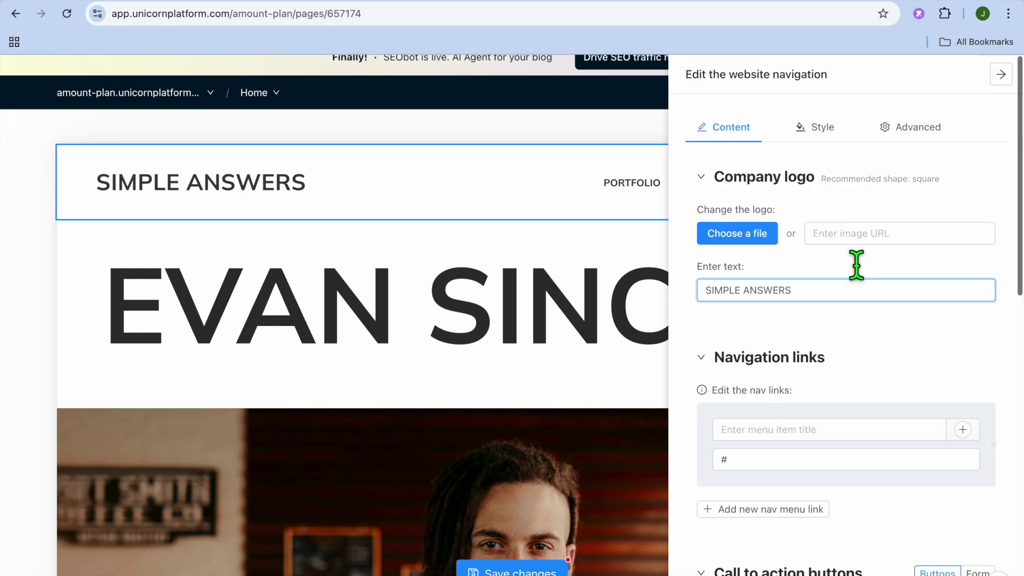
pyautogui.click(816, 136)
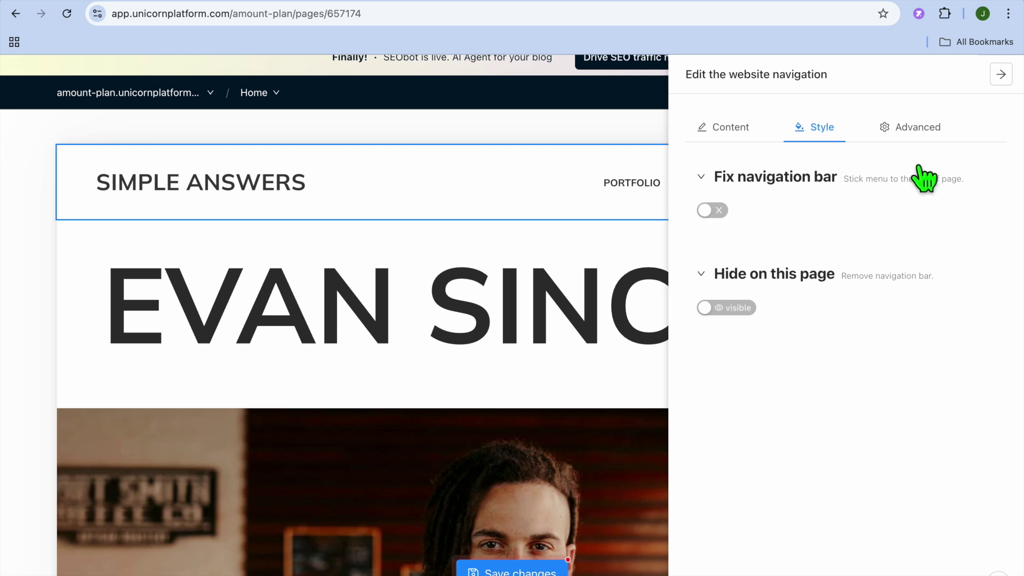
pyautogui.click(903, 136)
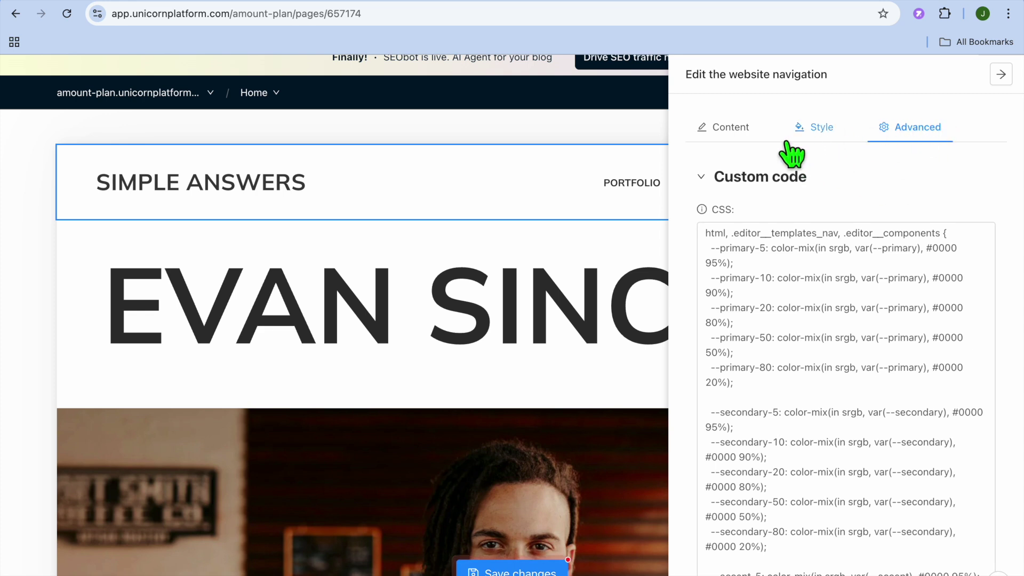
pyautogui.click(1001, 76)
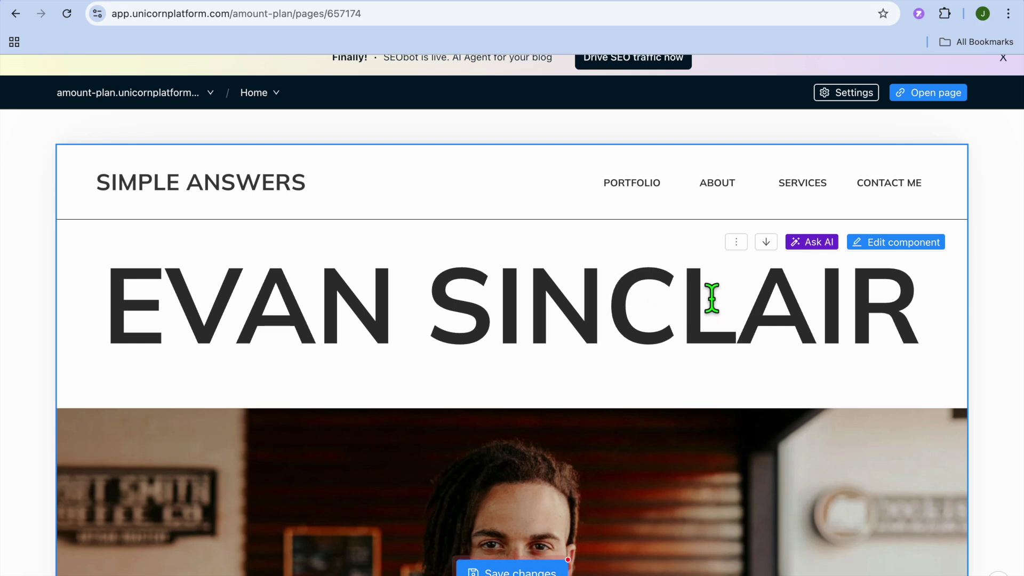
# Have AI make the EVAN SINCLAIR hero header text longer.
pyautogui.click(896, 245)
pyautogui.moveTo(792, 239); pyautogui.dragTo(690, 247)
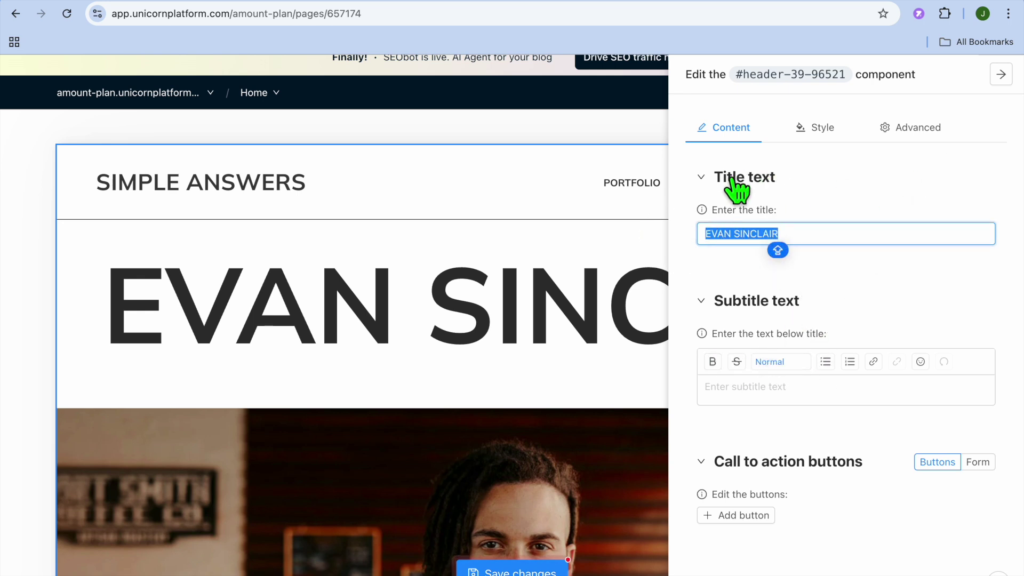
pyautogui.click(1001, 74)
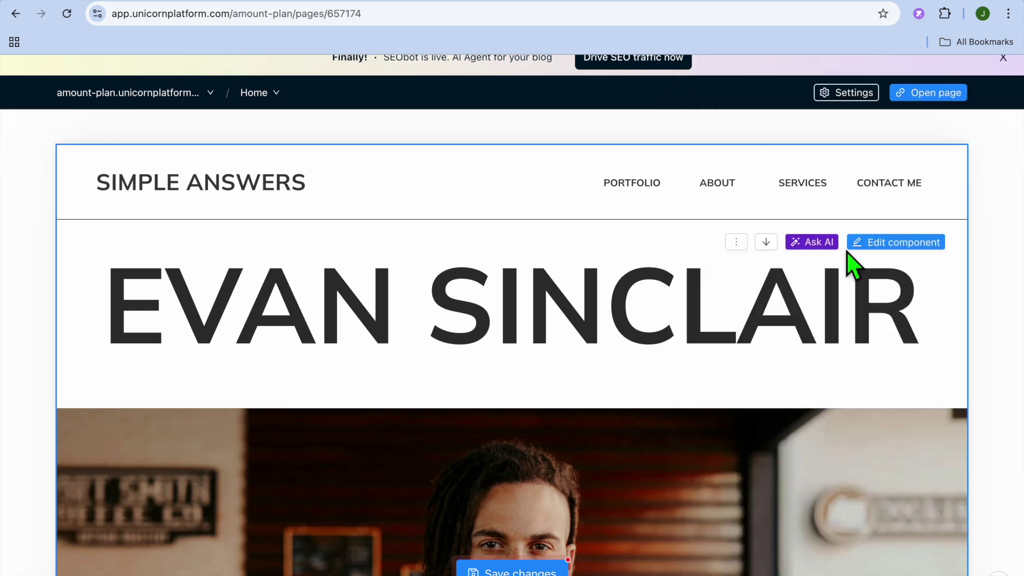
pyautogui.click(820, 244)
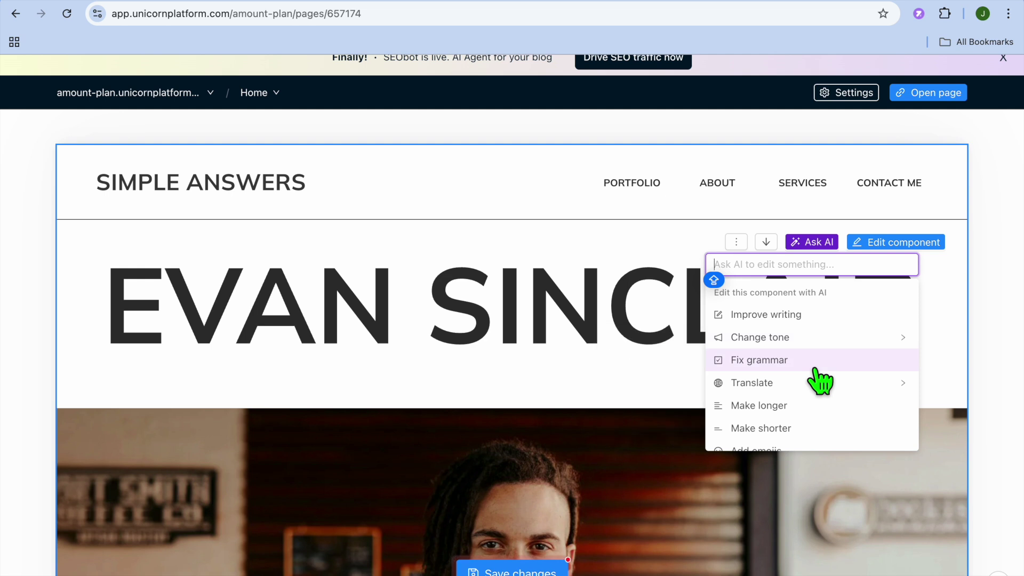
pyautogui.click(814, 408)
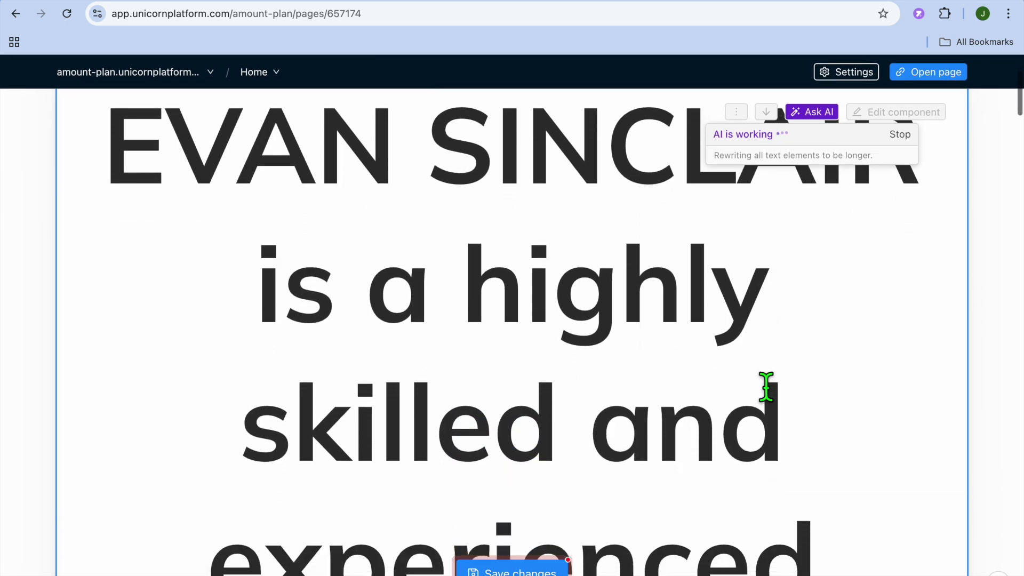
# Browse the projects section's Ask AI options and open Add a component below it.
pyautogui.scroll(-1, 766, 387)
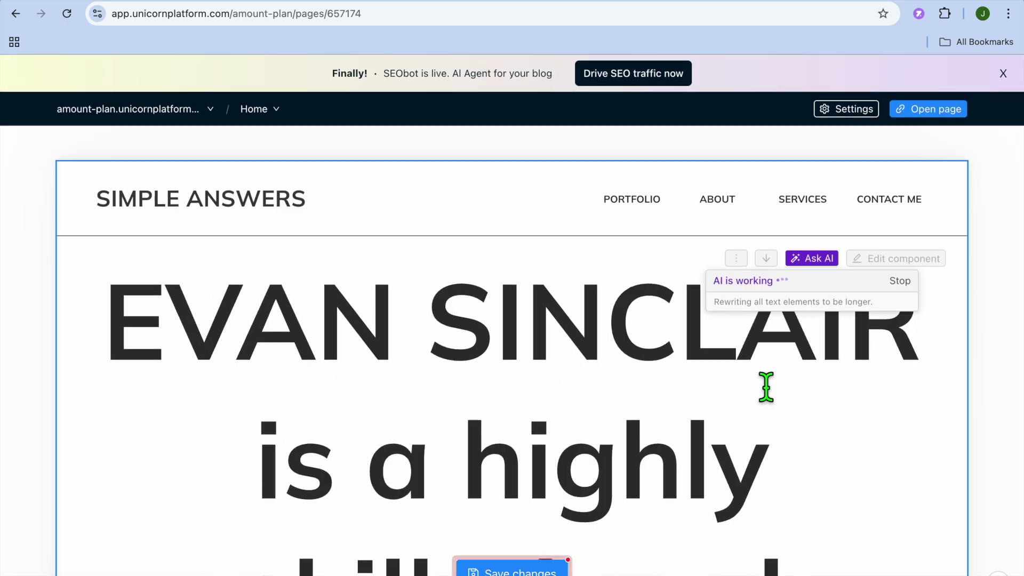
pyautogui.scroll(-20, 766, 386)
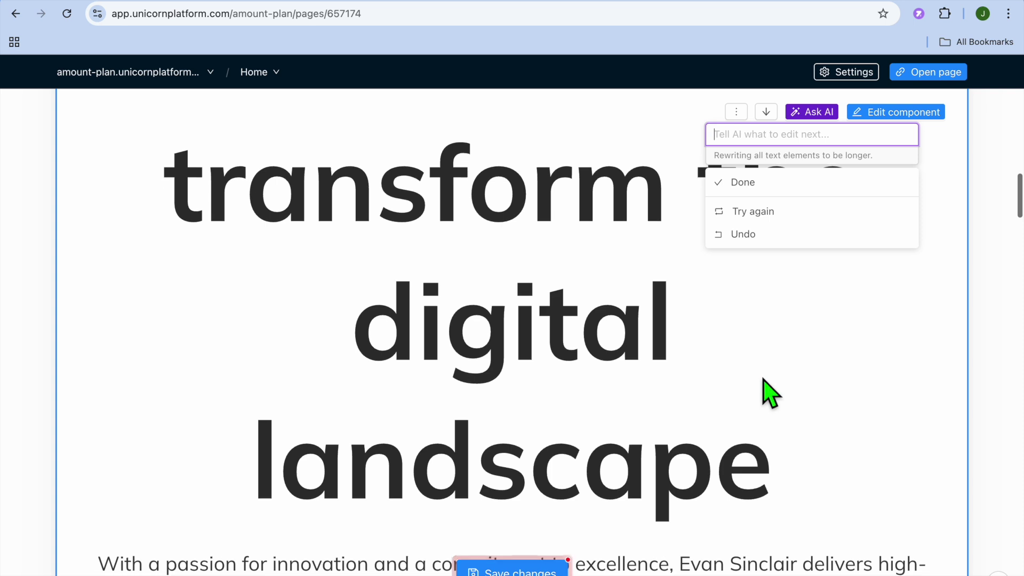
pyautogui.scroll(-8, 762, 378)
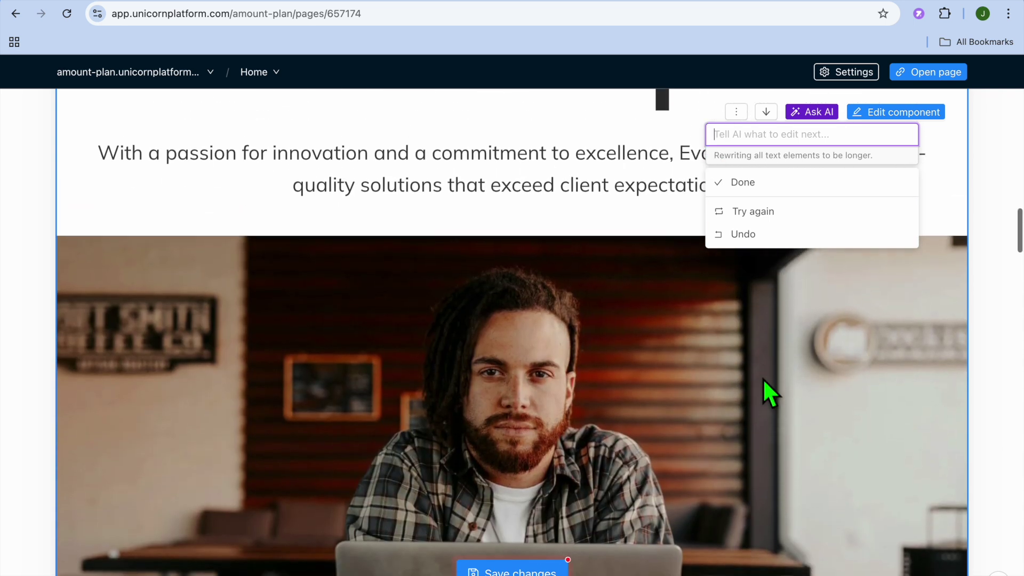
pyautogui.scroll(-10, 785, 248)
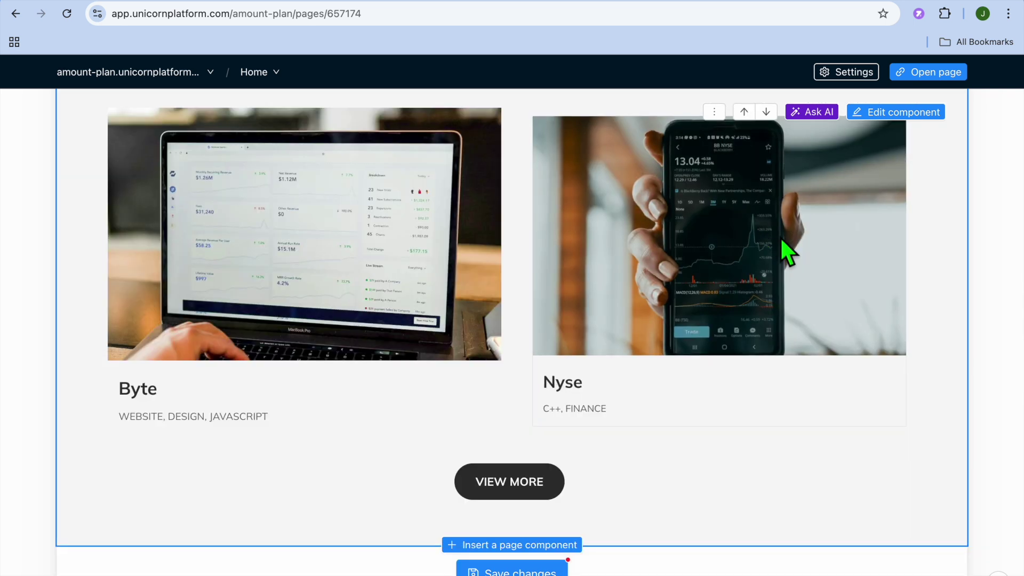
pyautogui.click(814, 114)
pyautogui.moveTo(801, 220)
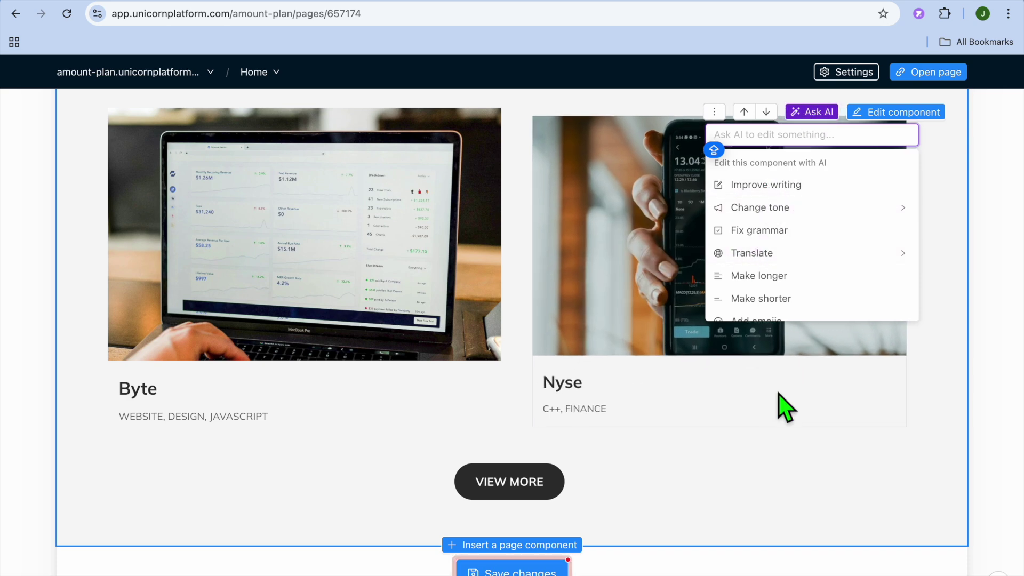
pyautogui.scroll(2, 781, 406)
pyautogui.scroll(5, 785, 407)
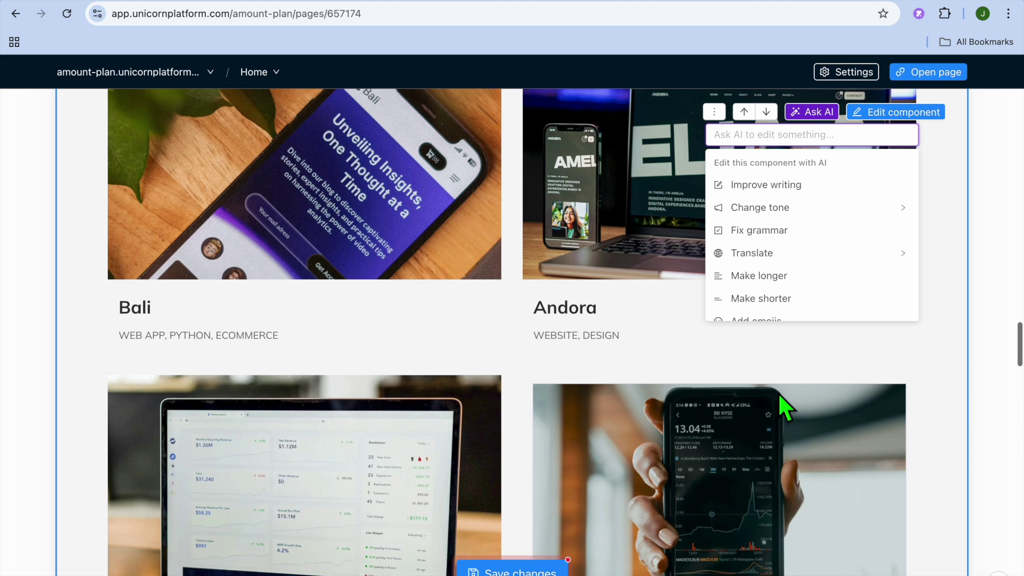
pyautogui.scroll(-5, 784, 407)
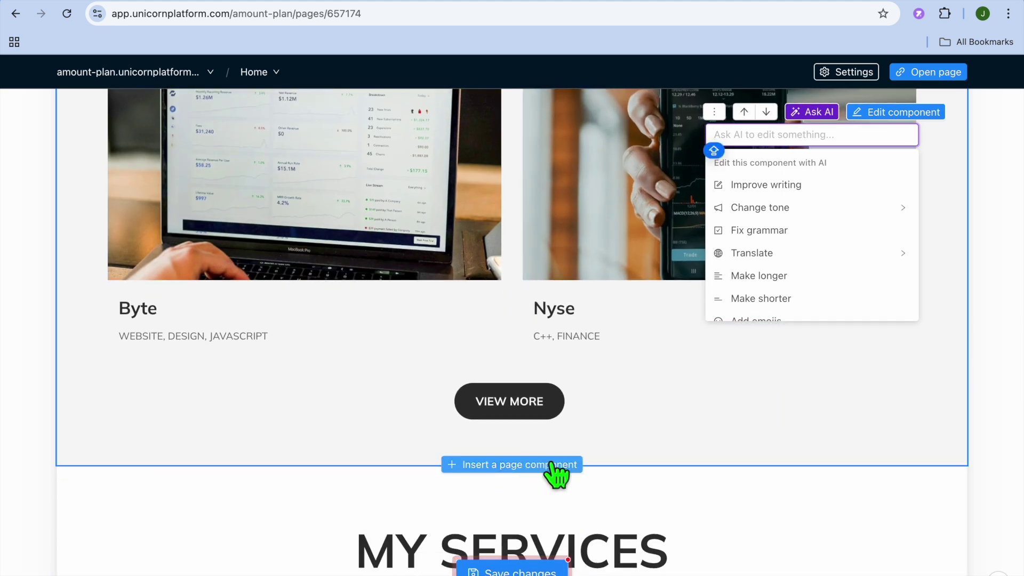
pyautogui.click(527, 478)
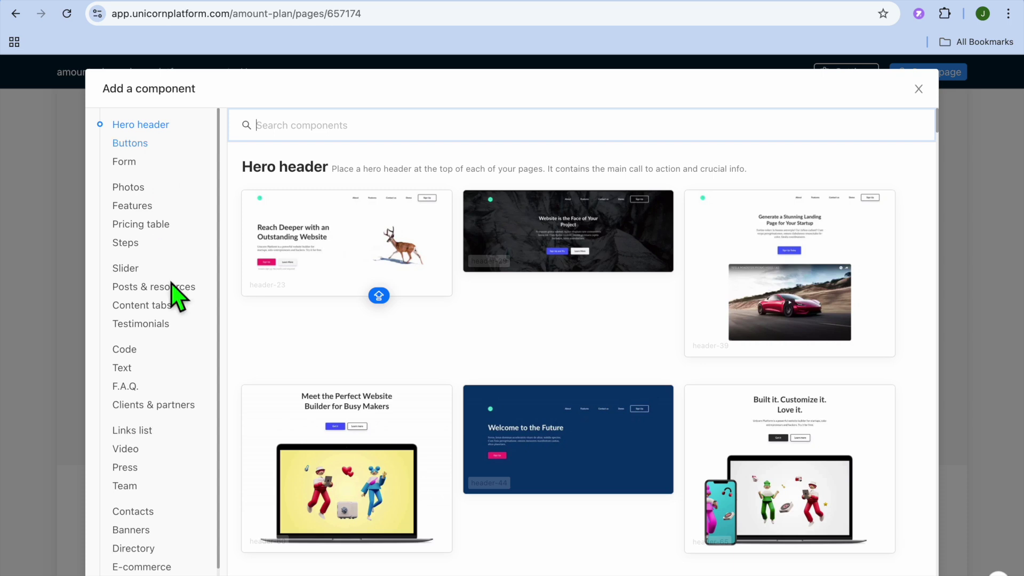
pyautogui.click(160, 323)
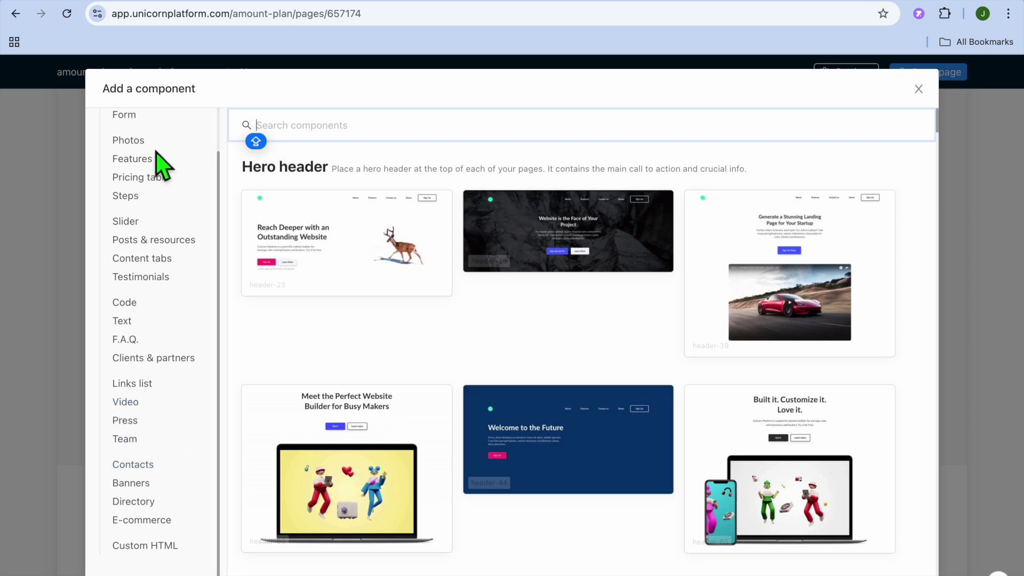
pyautogui.scroll(1, 166, 205)
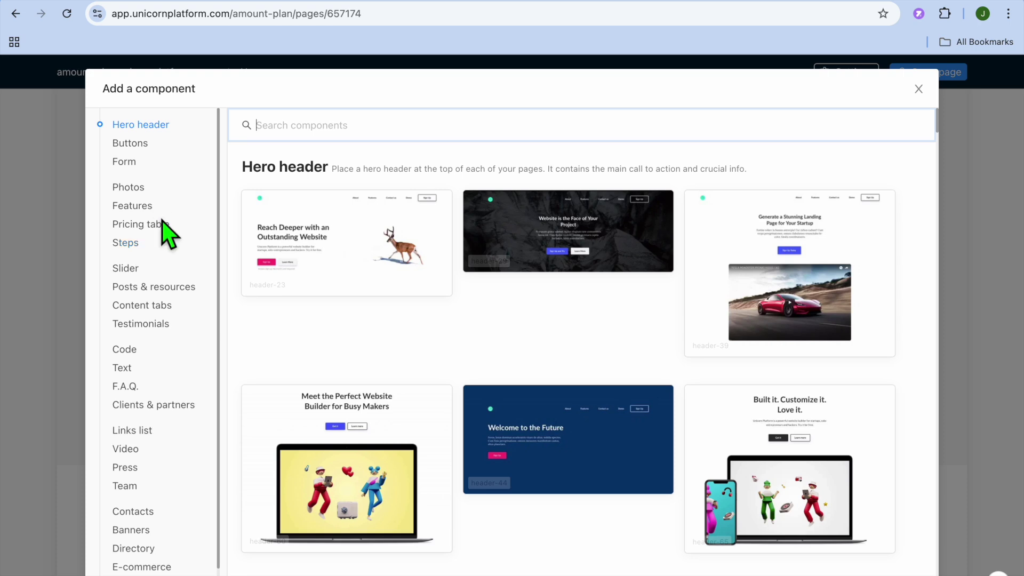
pyautogui.click(160, 224)
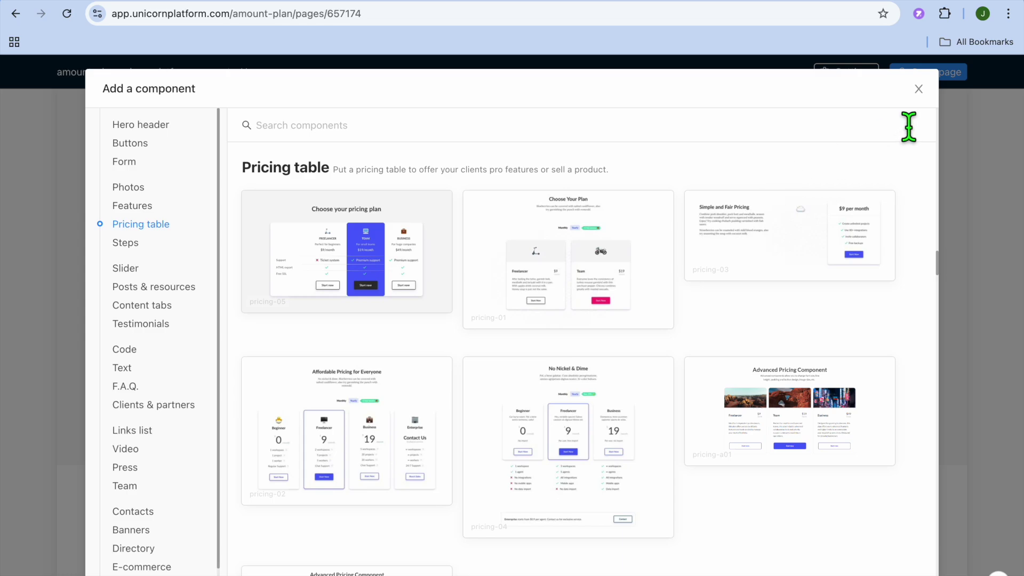
pyautogui.click(919, 97)
pyautogui.scroll(10, 685, 357)
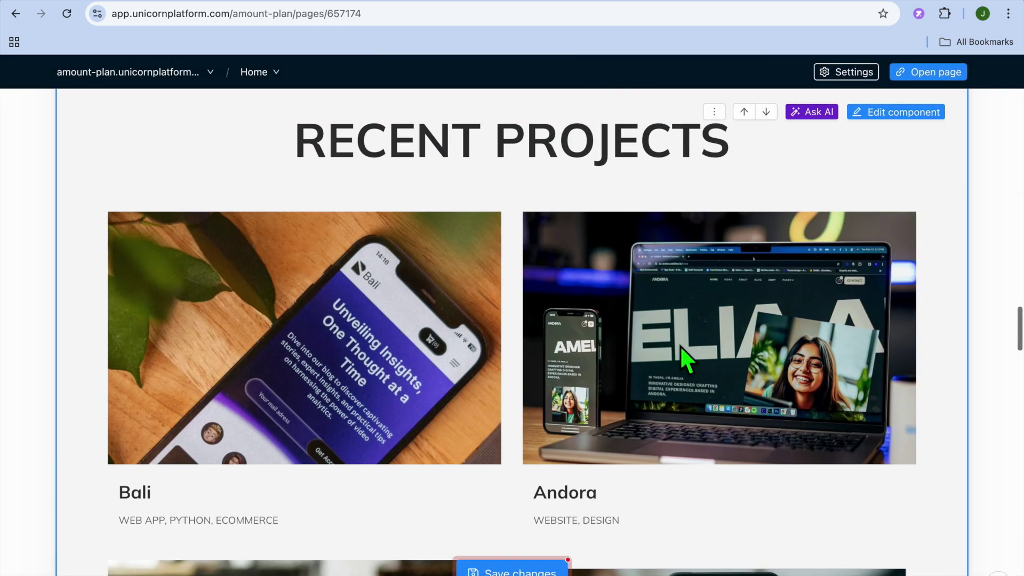
# Delete the EVAN SINCLAIR hero component 'header-39' from its three-dot menu.
pyautogui.scroll(12, 681, 350)
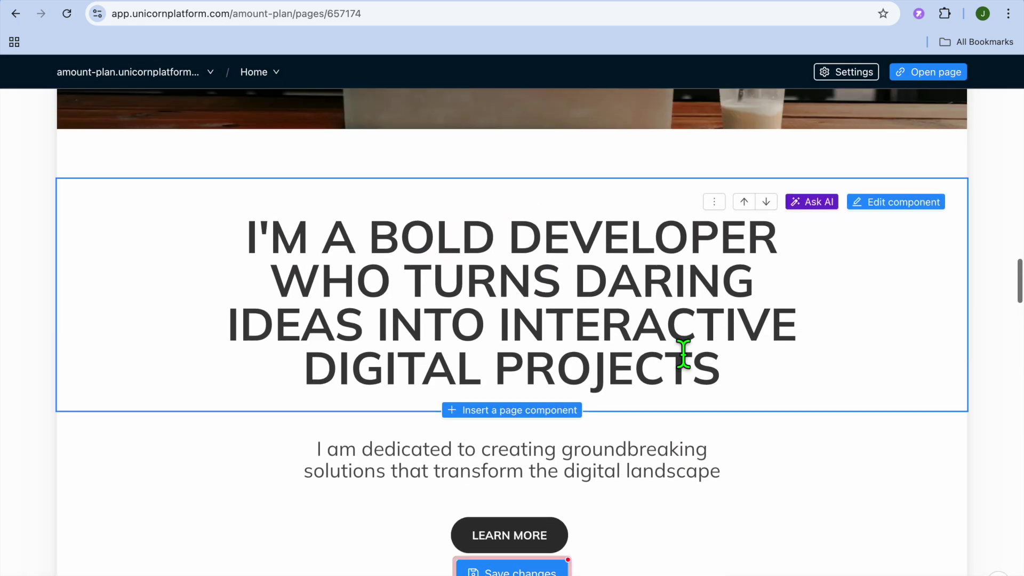
pyautogui.scroll(12, 683, 353)
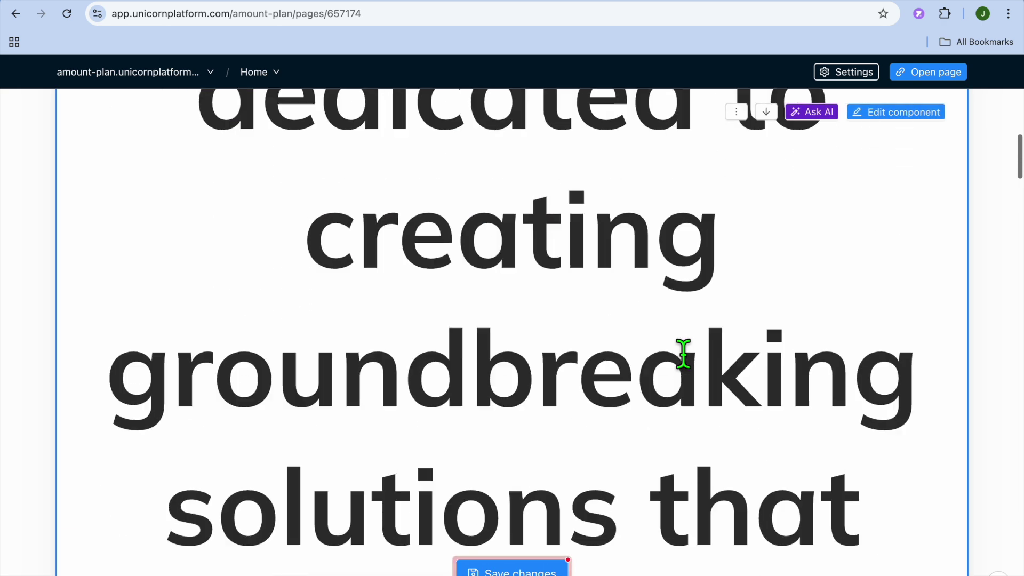
pyautogui.scroll(5, 683, 353)
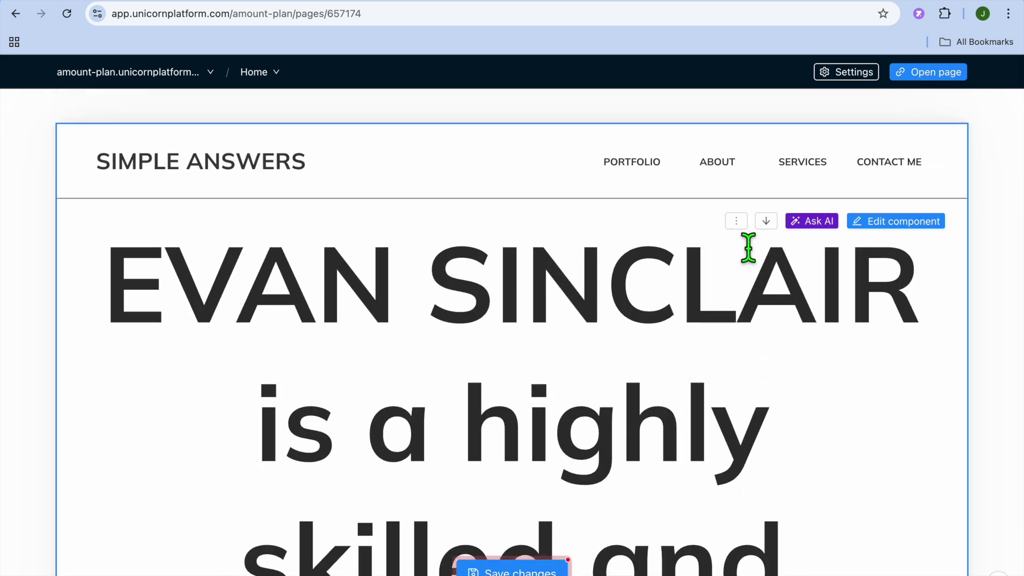
pyautogui.click(736, 221)
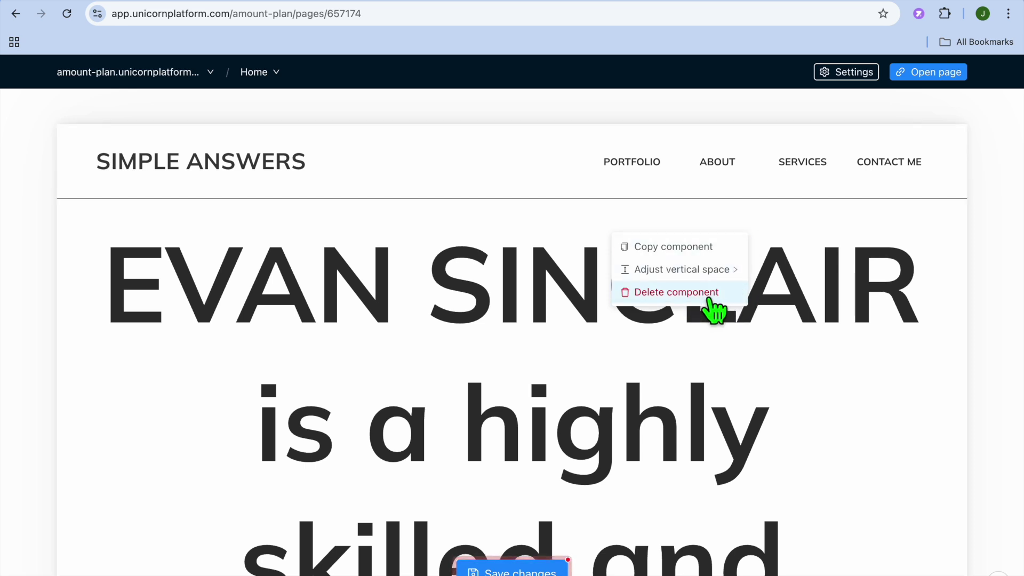
pyautogui.click(687, 304)
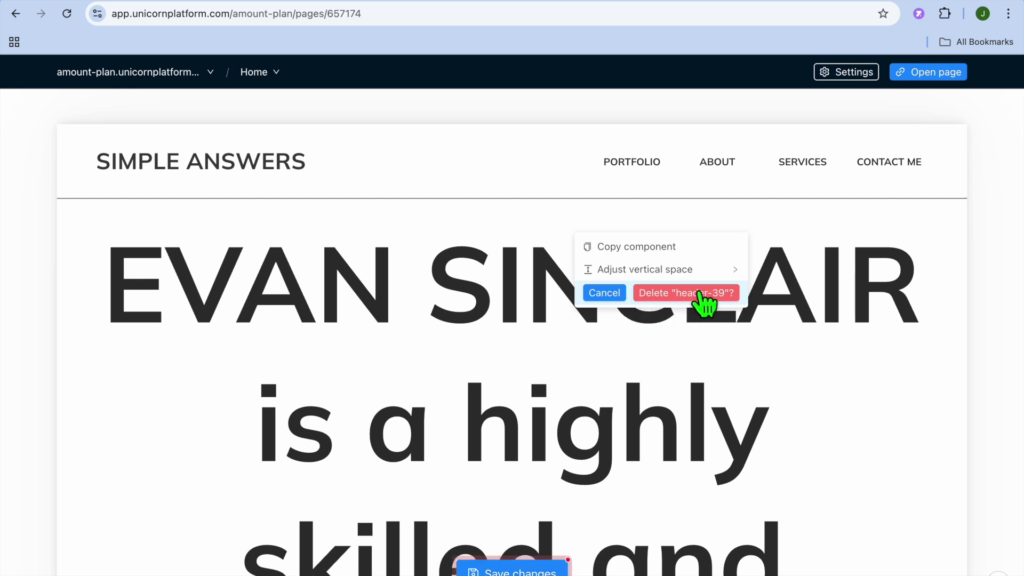
pyautogui.click(702, 302)
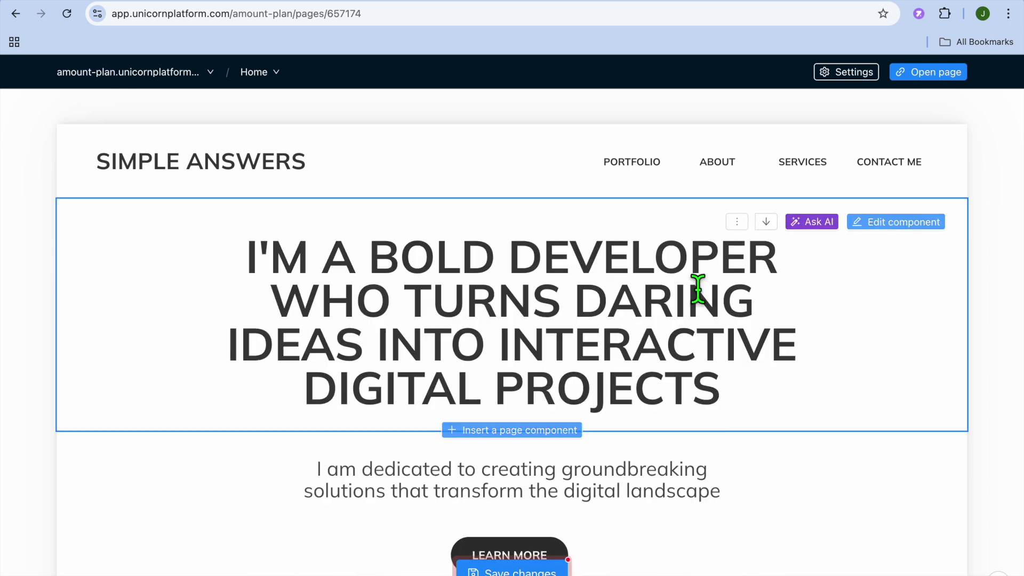
pyautogui.scroll(-10, 739, 341)
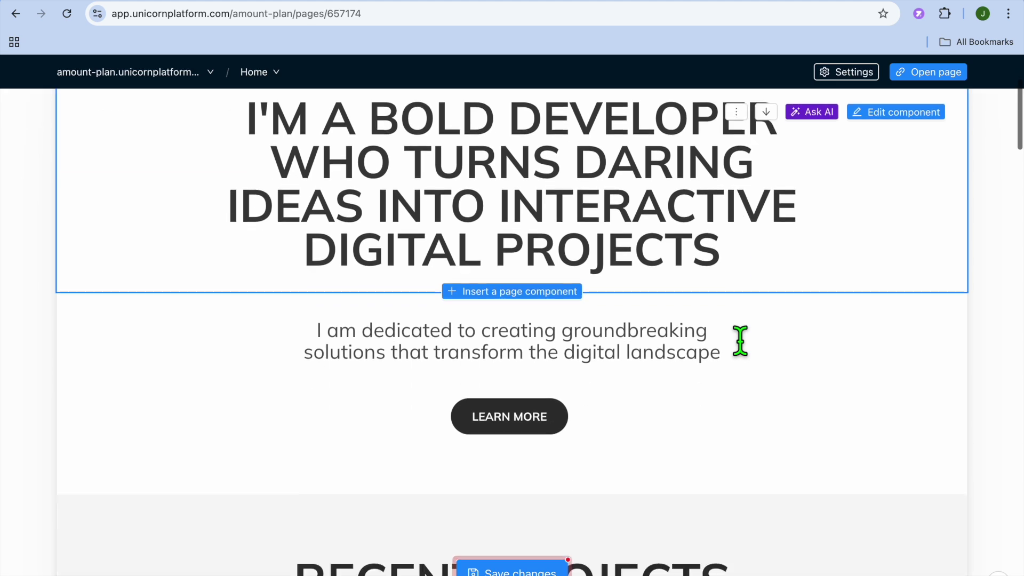
pyautogui.scroll(-10, 738, 335)
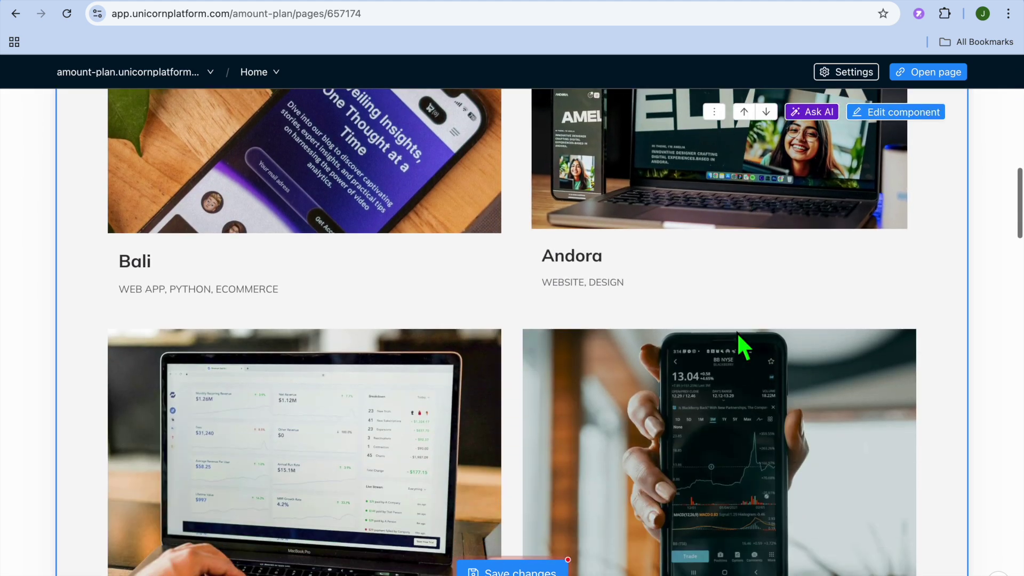
pyautogui.scroll(-7, 744, 346)
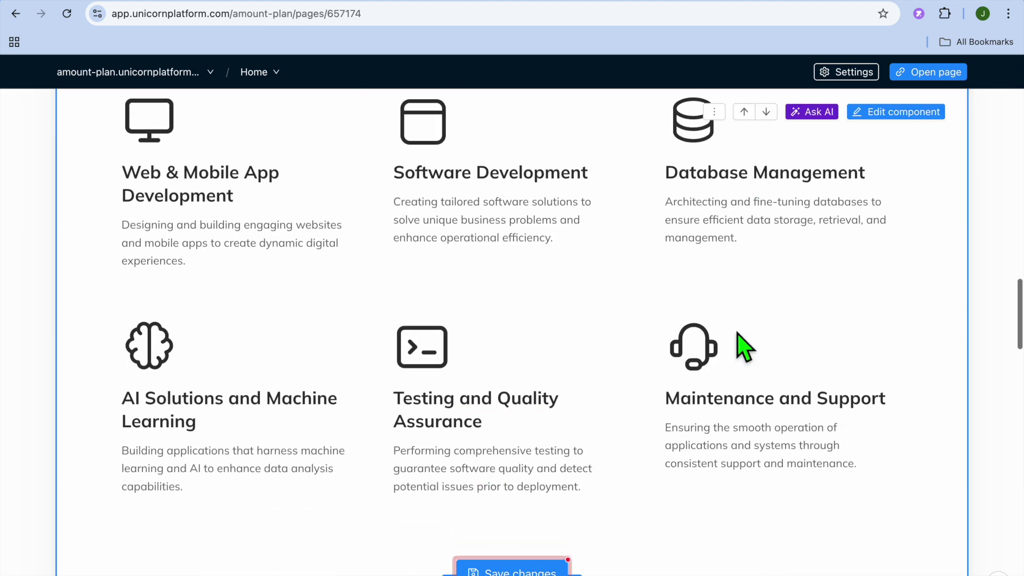
pyautogui.scroll(-1, 744, 346)
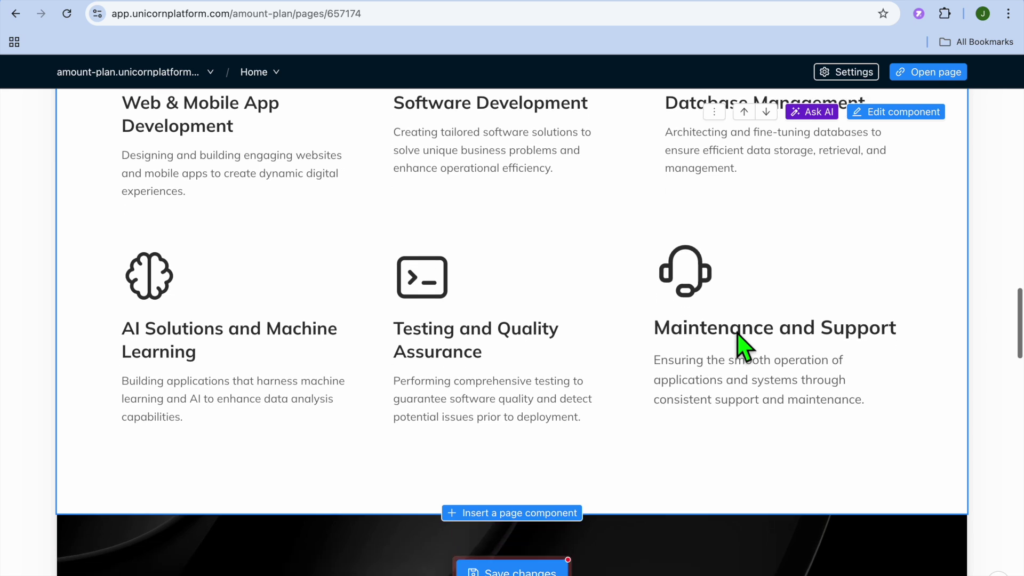
pyautogui.click(277, 73)
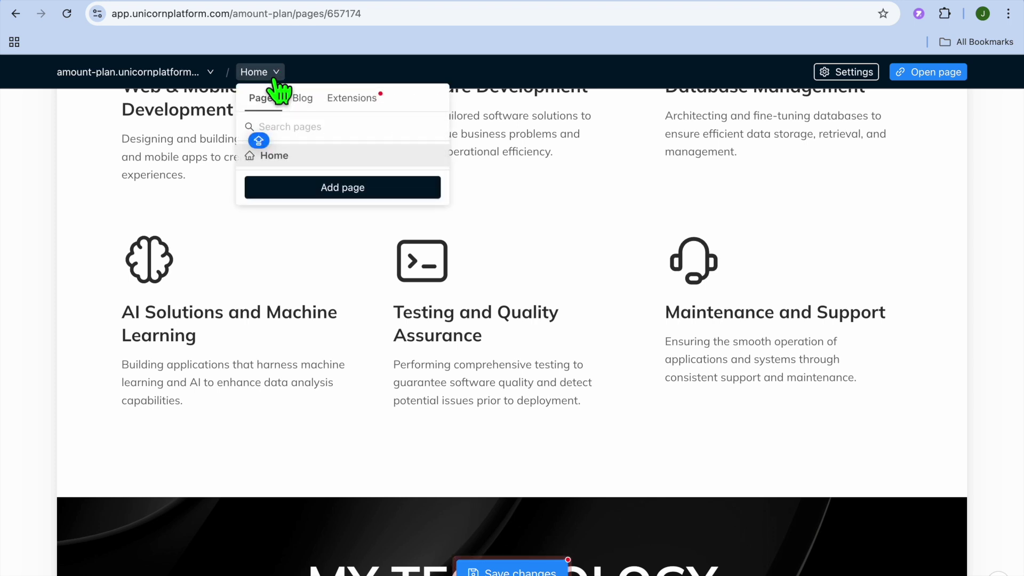
# Review the Blank, Privacy Policy and Terms of Service page templates, then close without adding.
pyautogui.click(330, 188)
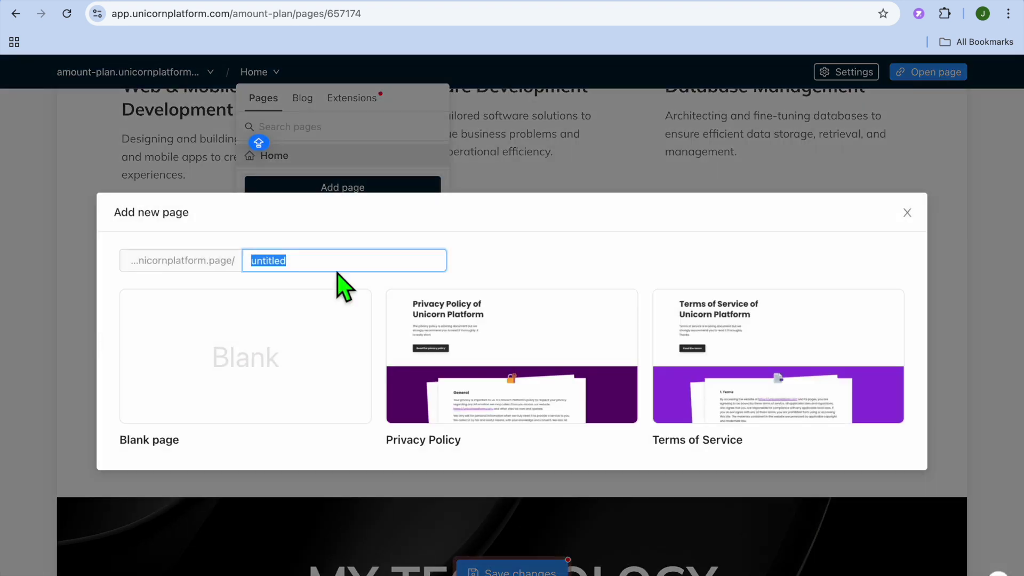
pyautogui.moveTo(310, 341)
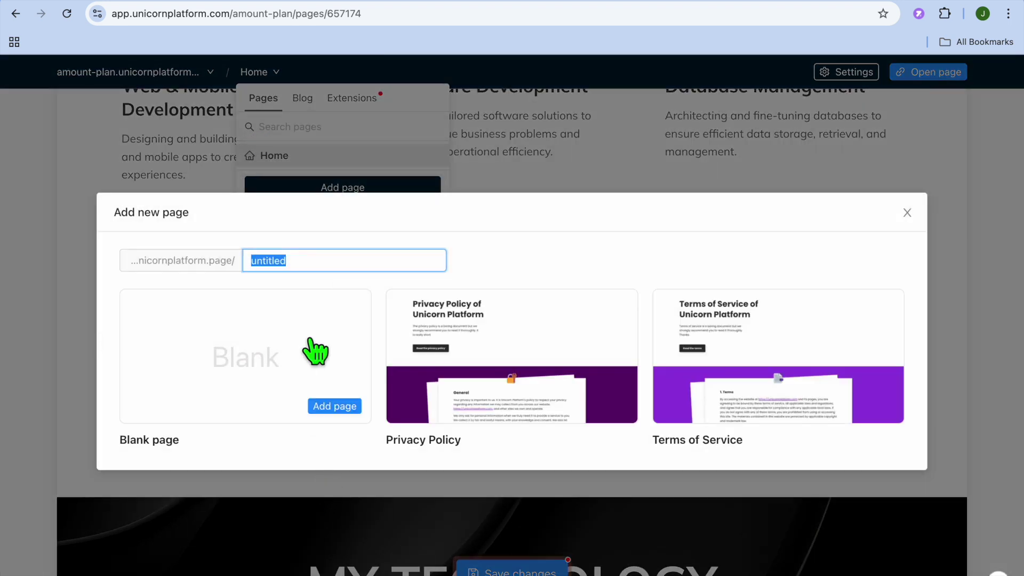
pyautogui.moveTo(658, 350)
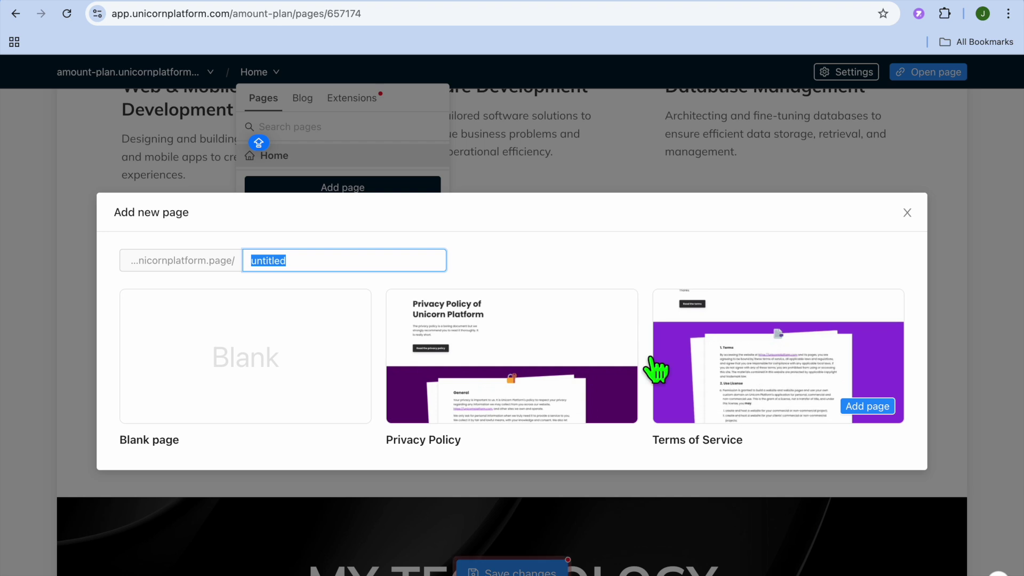
pyautogui.moveTo(281, 382)
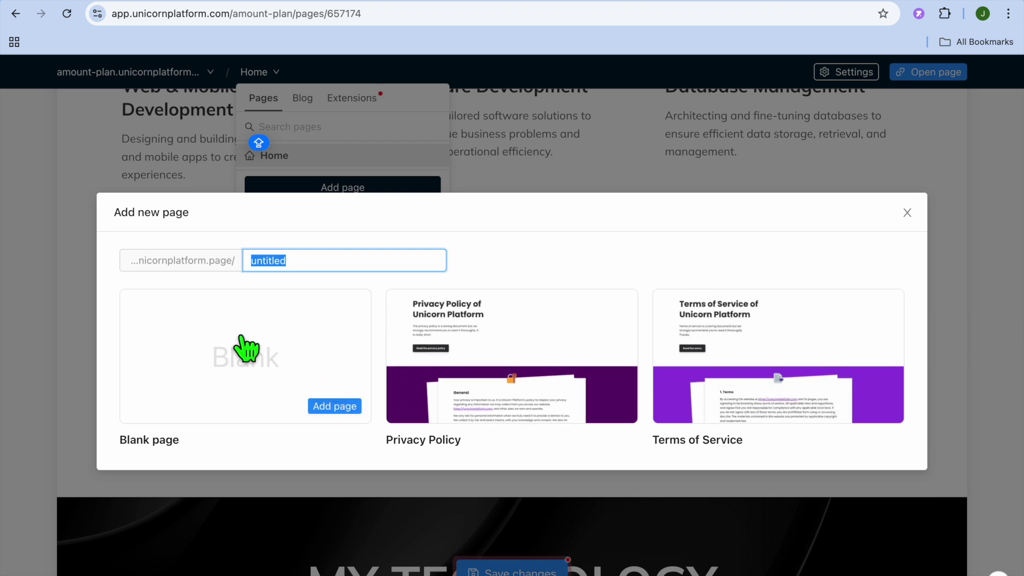
pyautogui.moveTo(503, 354)
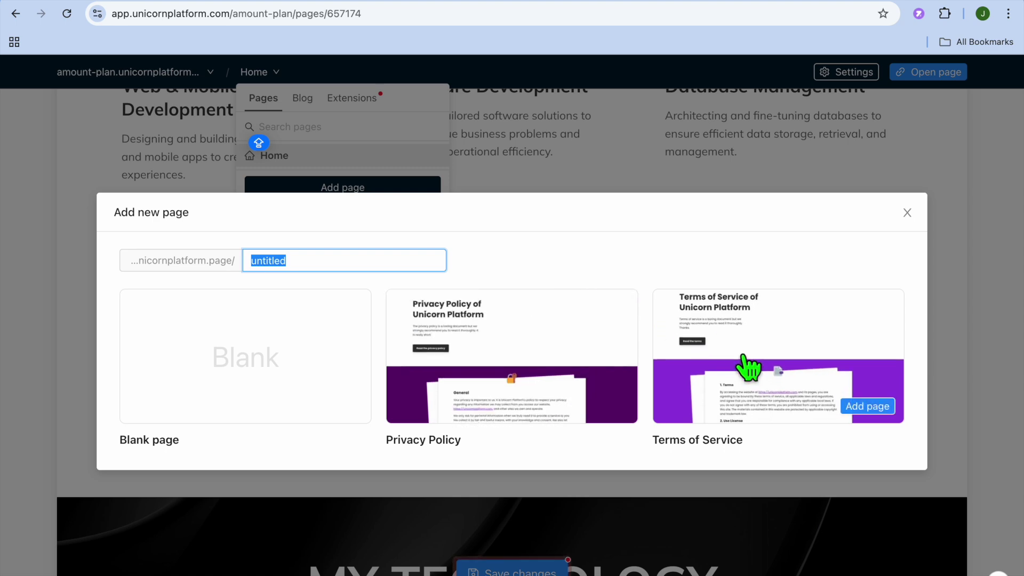
pyautogui.click(908, 213)
# Check the empty Blog tab, then view the available Extensions.
pyautogui.click(255, 73)
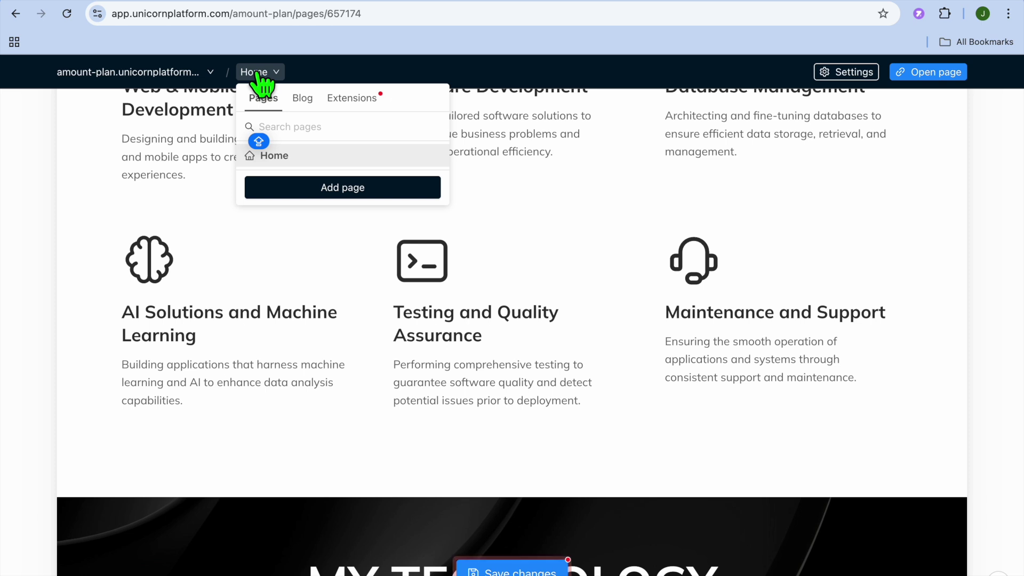
pyautogui.click(302, 98)
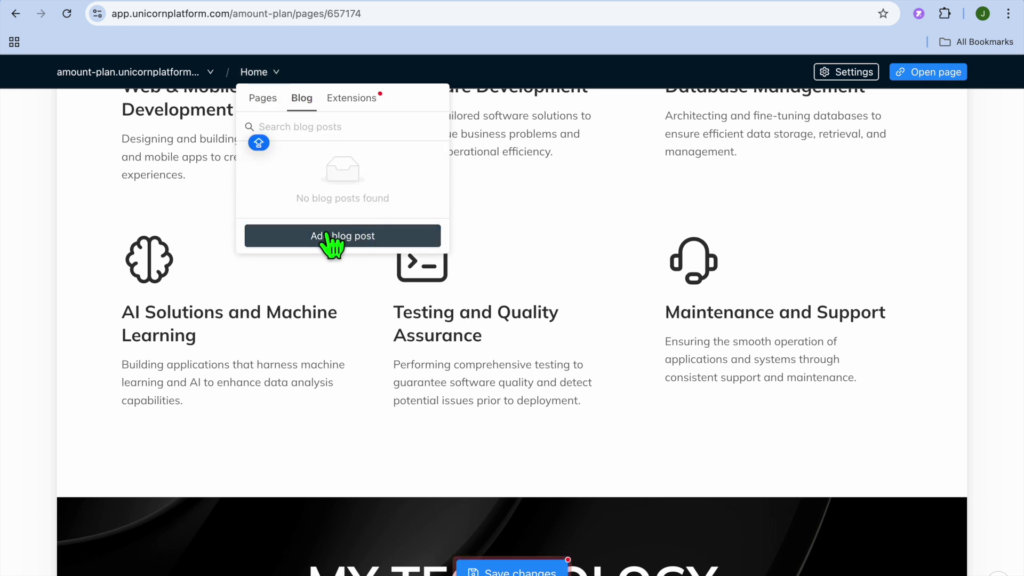
pyautogui.click(351, 102)
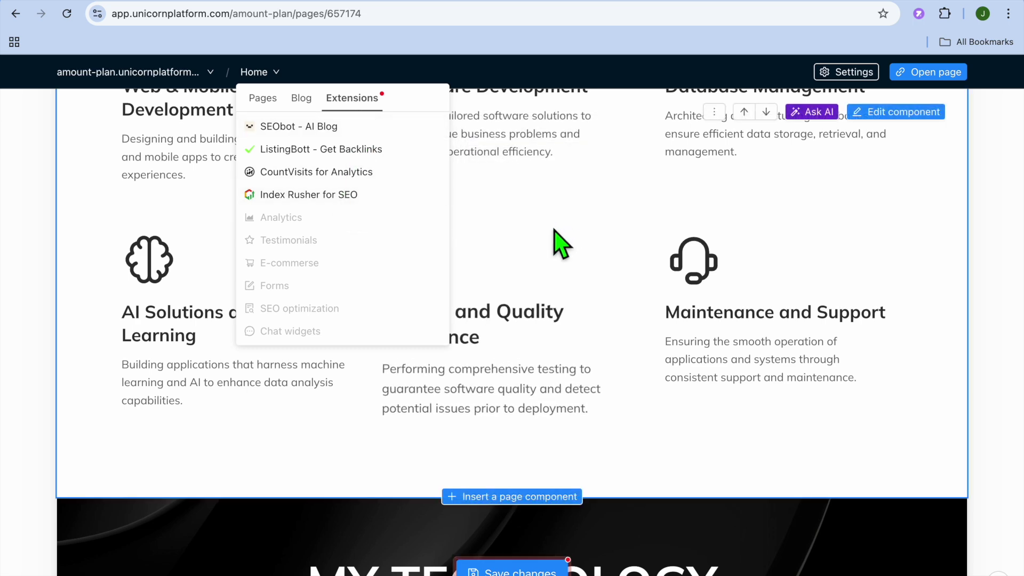
pyautogui.scroll(-7, 986, 319)
pyautogui.scroll(-20, 985, 320)
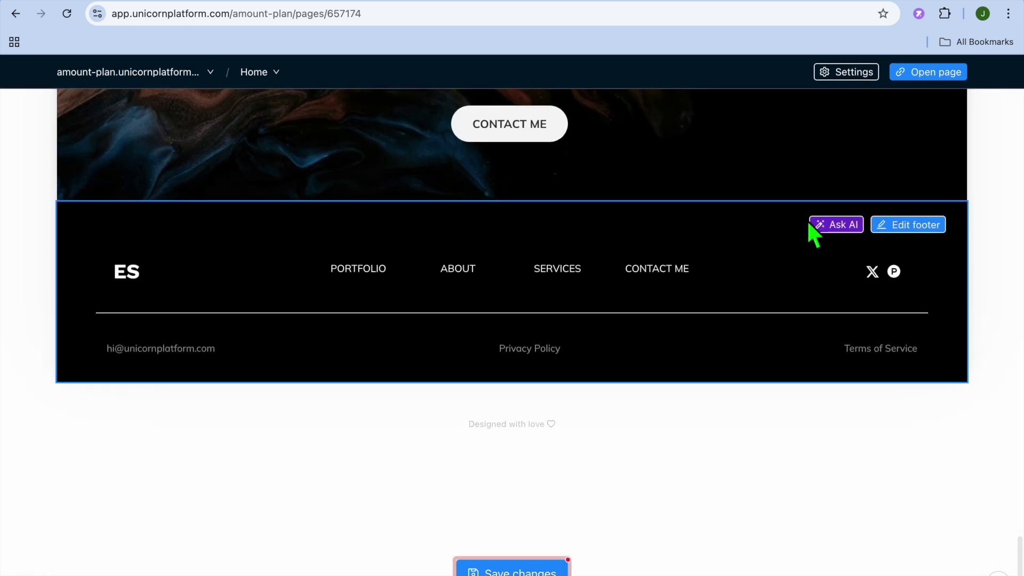
pyautogui.scroll(3, 805, 218)
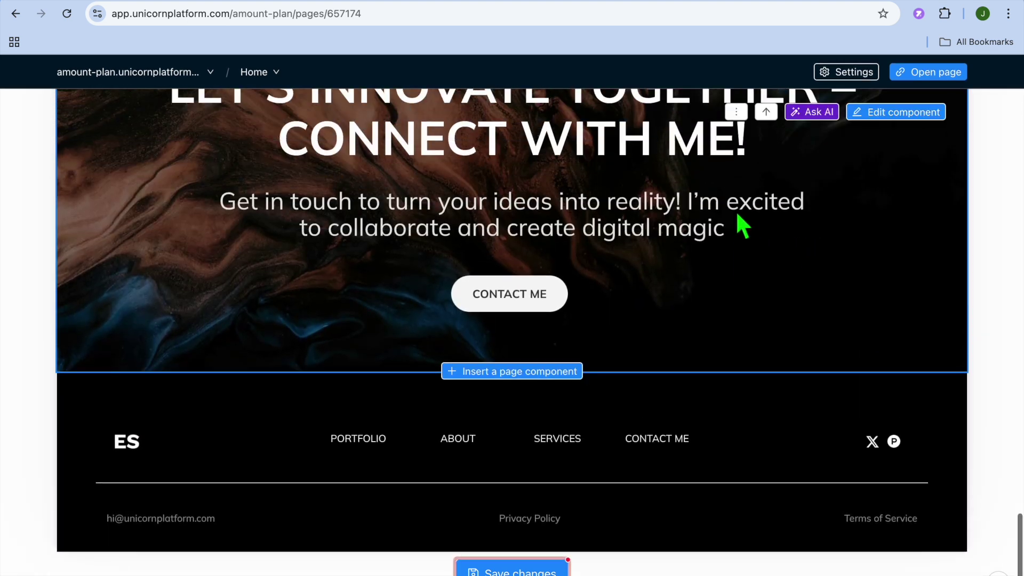
pyautogui.scroll(1, 738, 216)
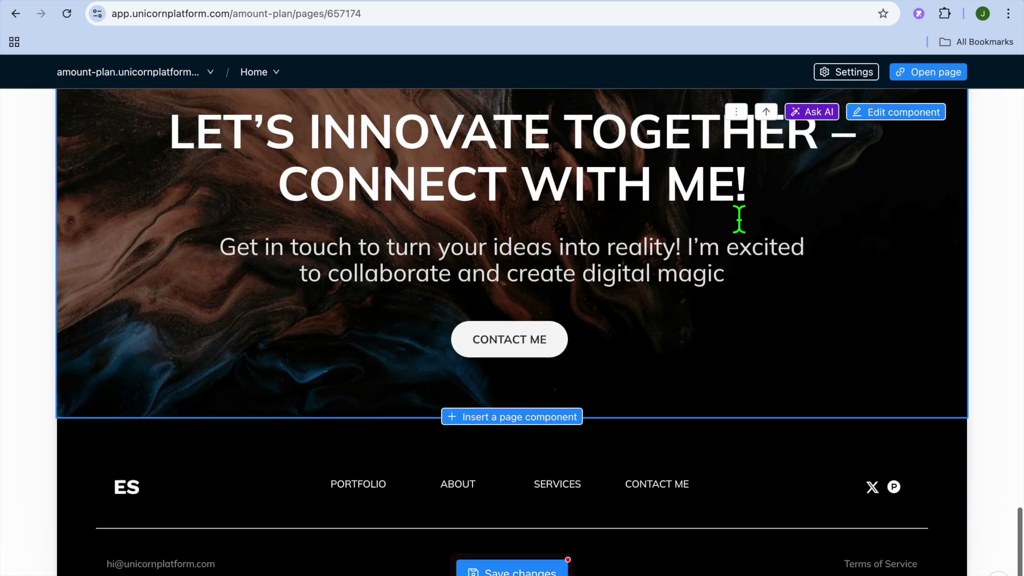
pyautogui.click(896, 113)
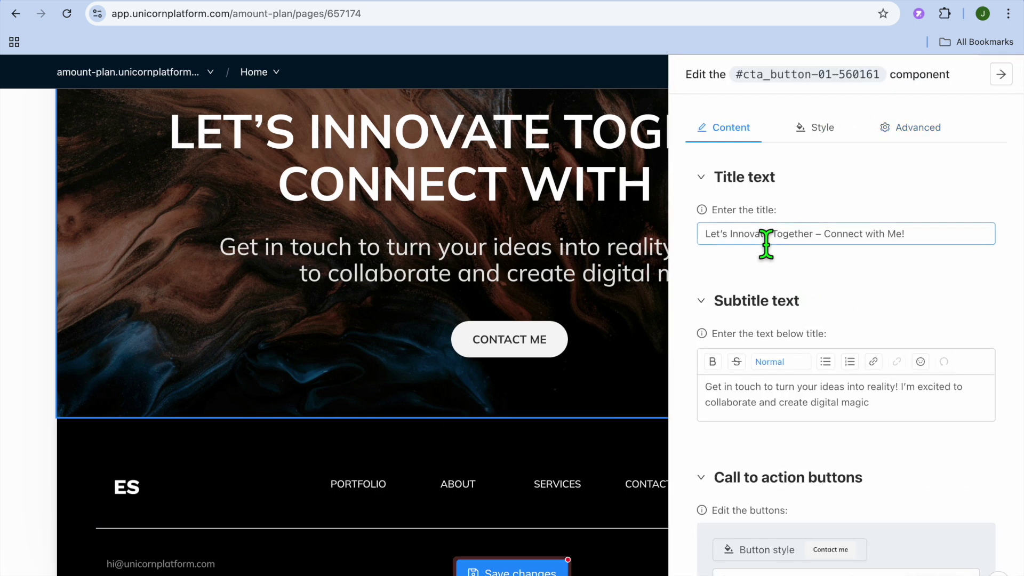
pyautogui.click(1001, 74)
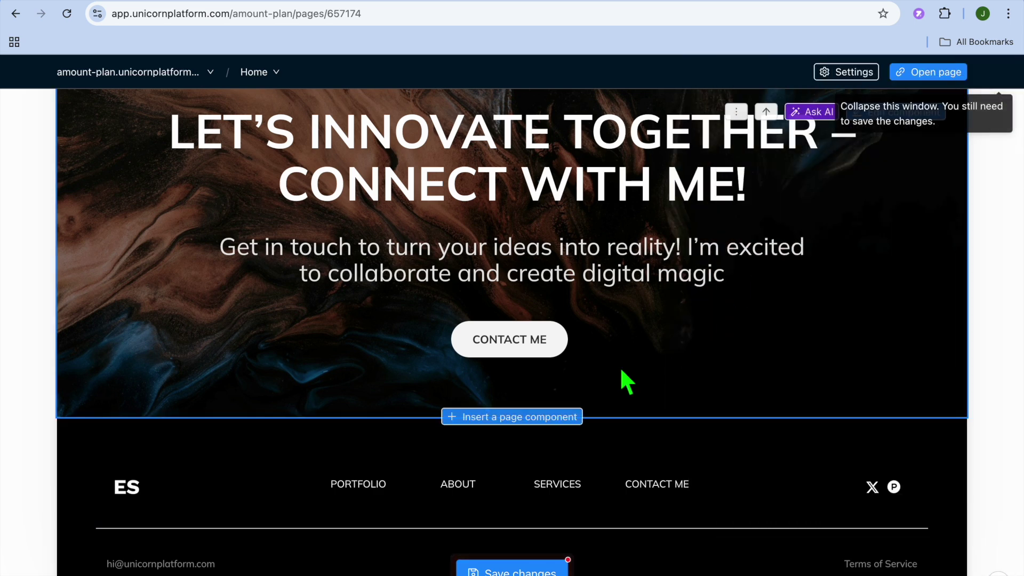
pyautogui.click(531, 421)
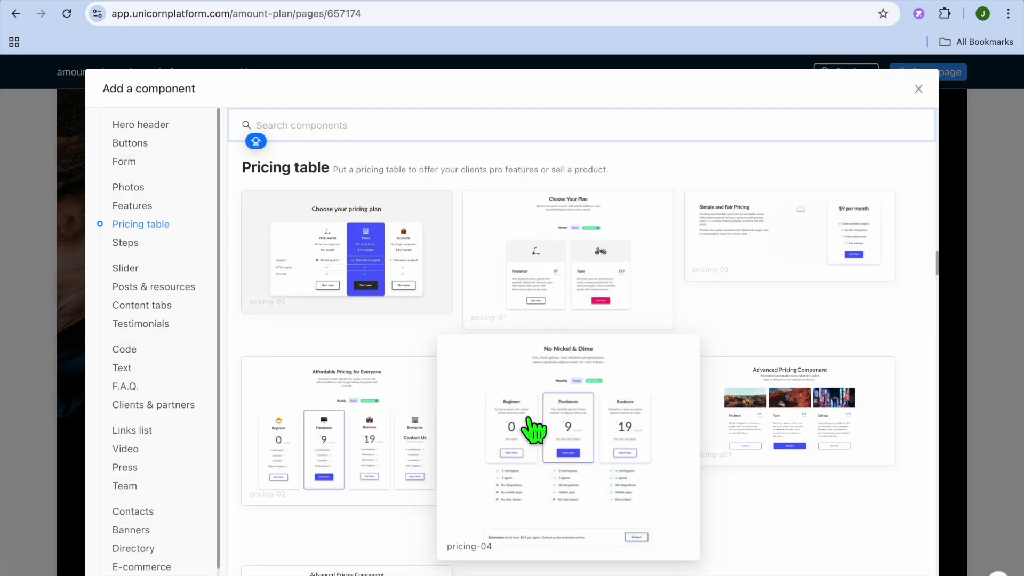
pyautogui.click(926, 96)
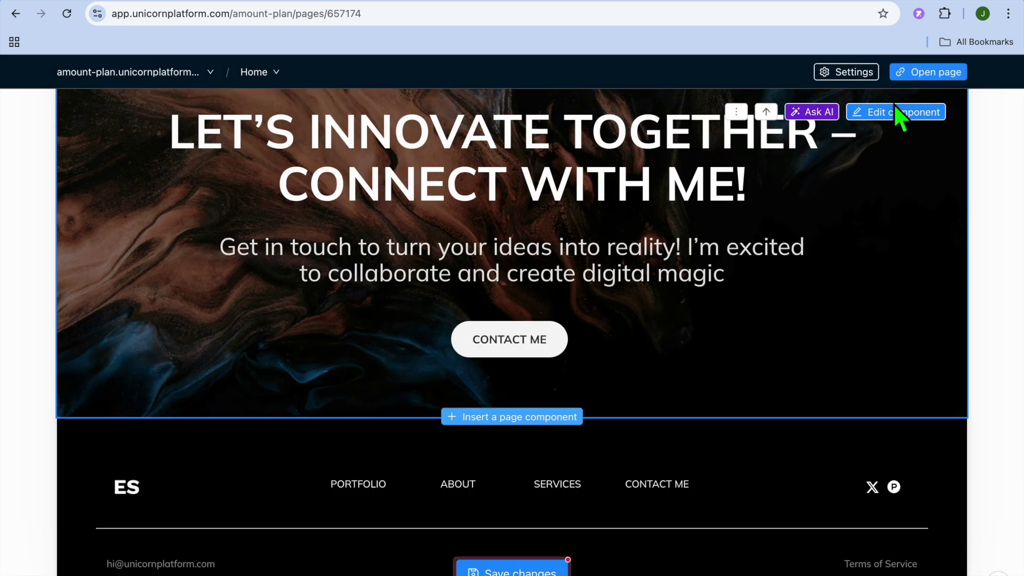
pyautogui.click(848, 74)
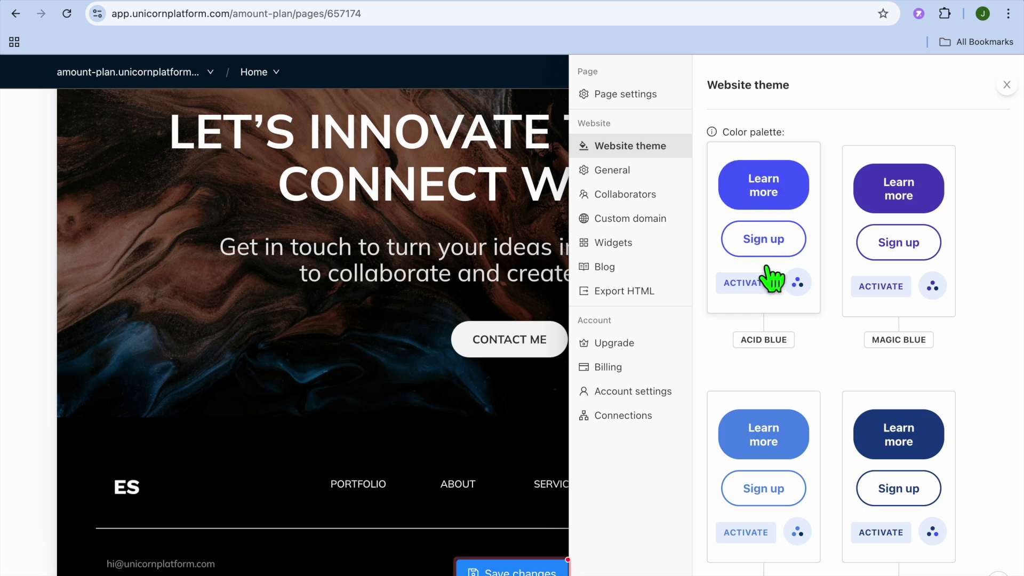
# Select the amount-plan subdomain in General settings, then review favicon, language and robots options.
pyautogui.click(619, 170)
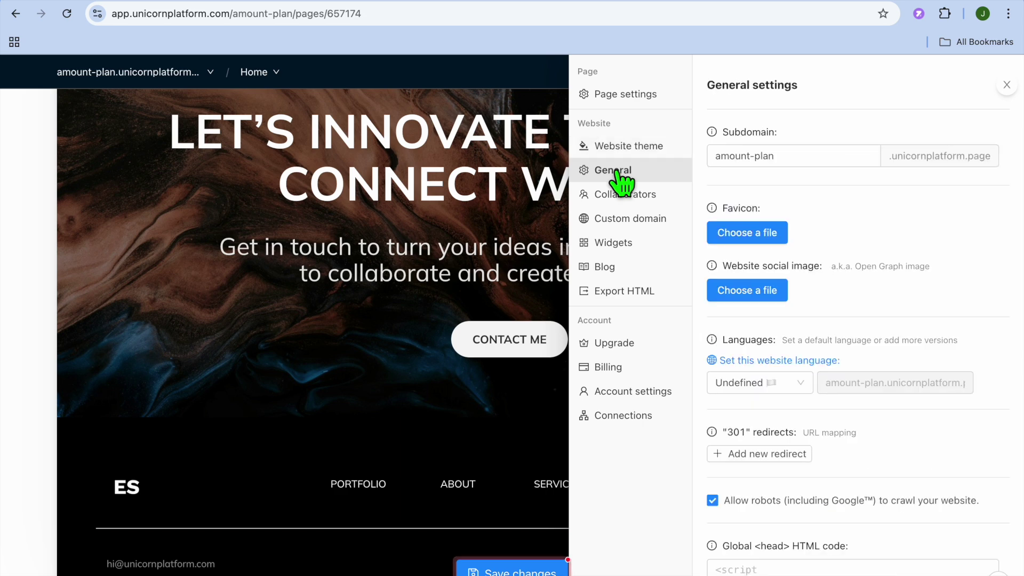
pyautogui.click(798, 162)
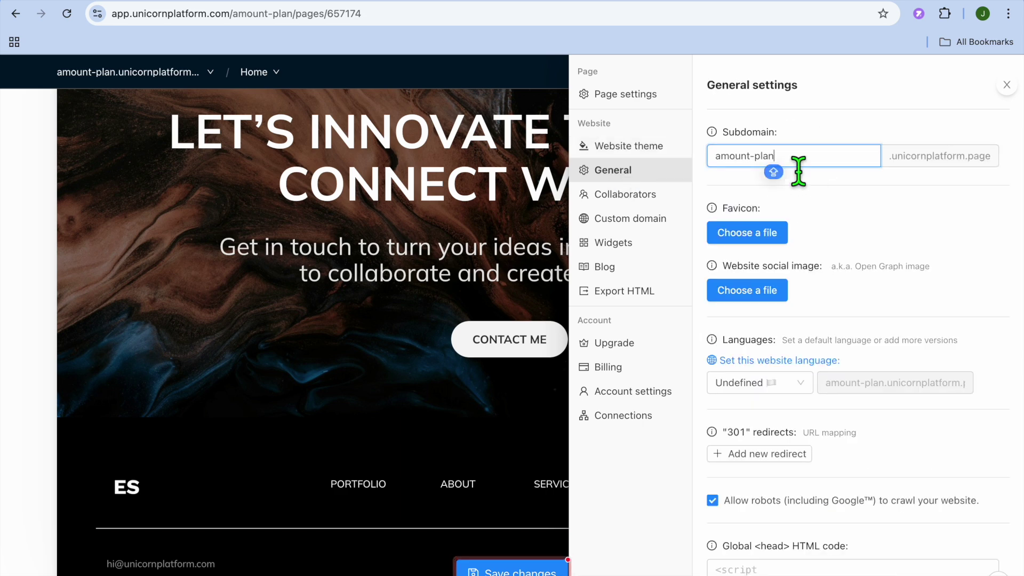
pyautogui.click(794, 168)
pyautogui.tripleClick(735, 160)
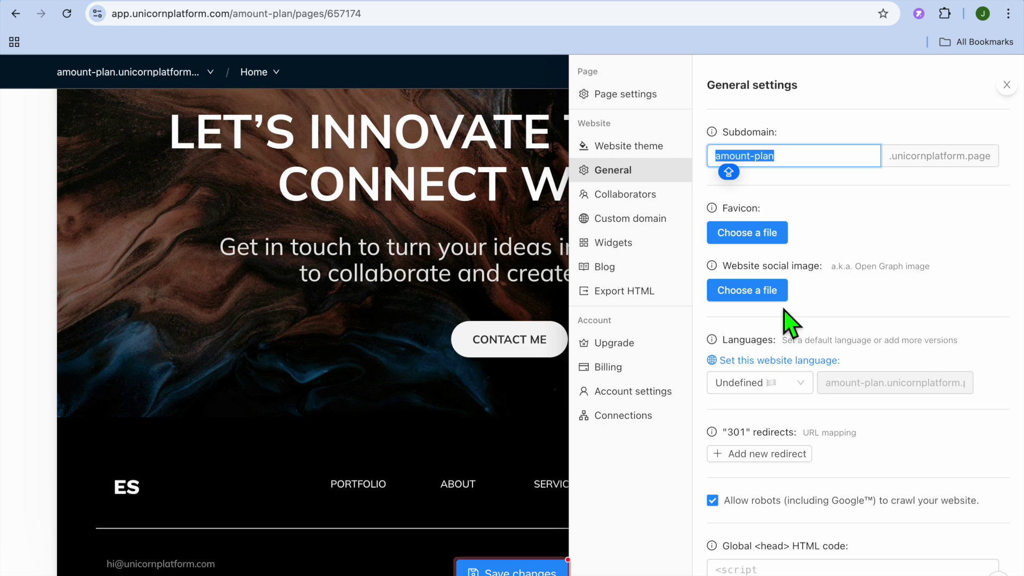
pyautogui.scroll(-2, 816, 349)
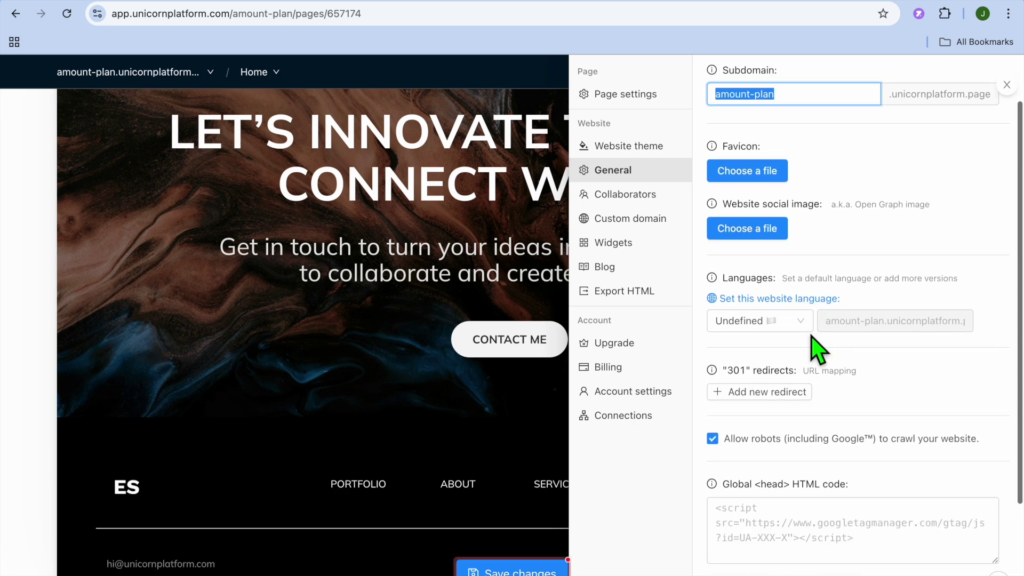
pyautogui.scroll(-2, 807, 349)
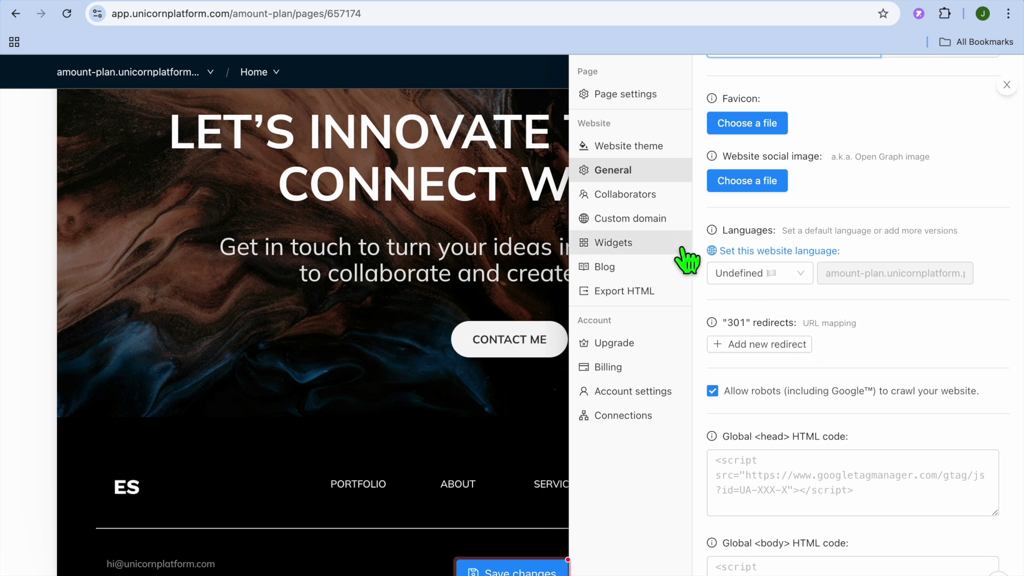
# Look at Collaborators and Custom domain, switch on the Languages selector widget, and close Settings.
pyautogui.click(648, 203)
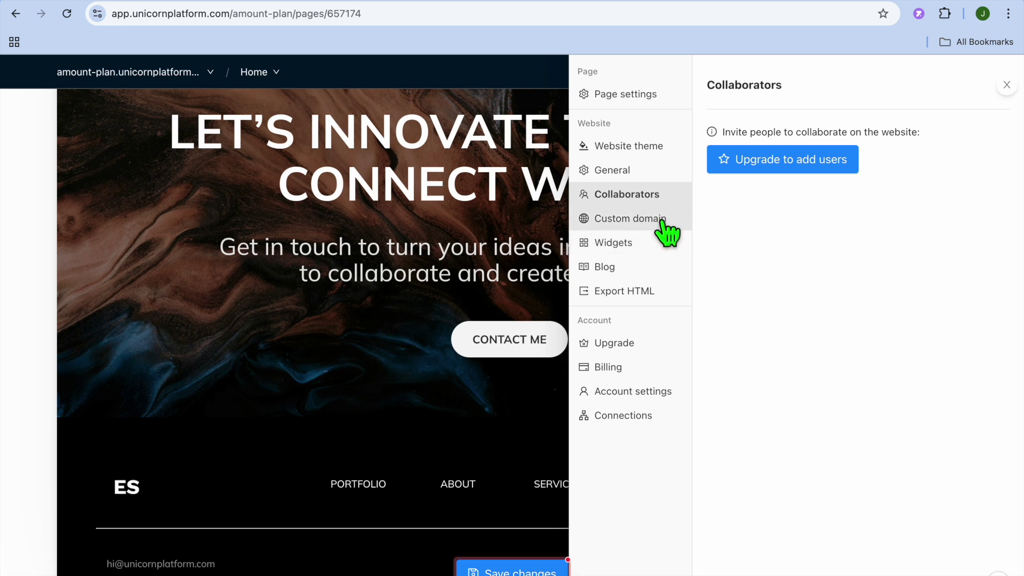
pyautogui.click(651, 223)
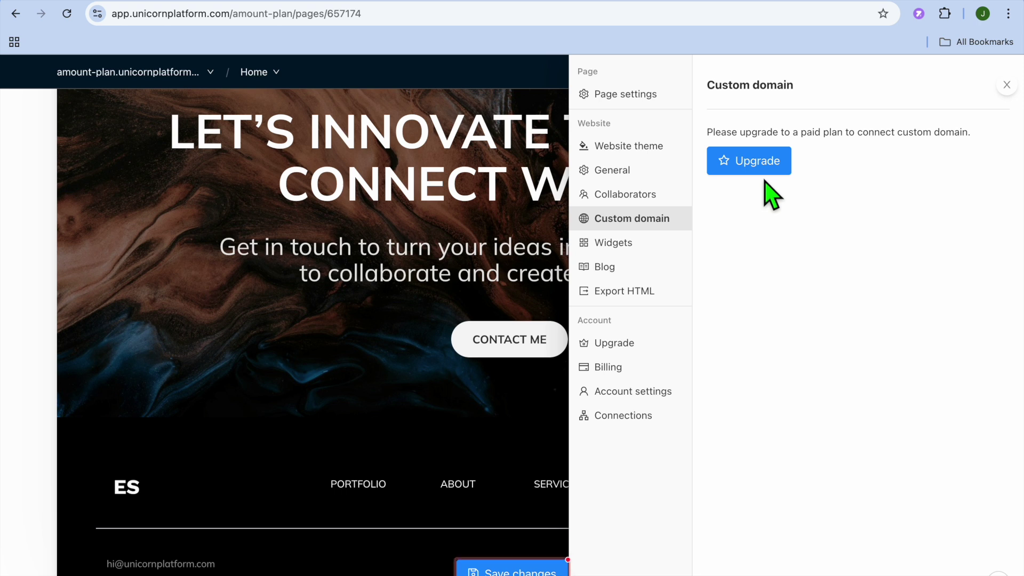
pyautogui.click(623, 244)
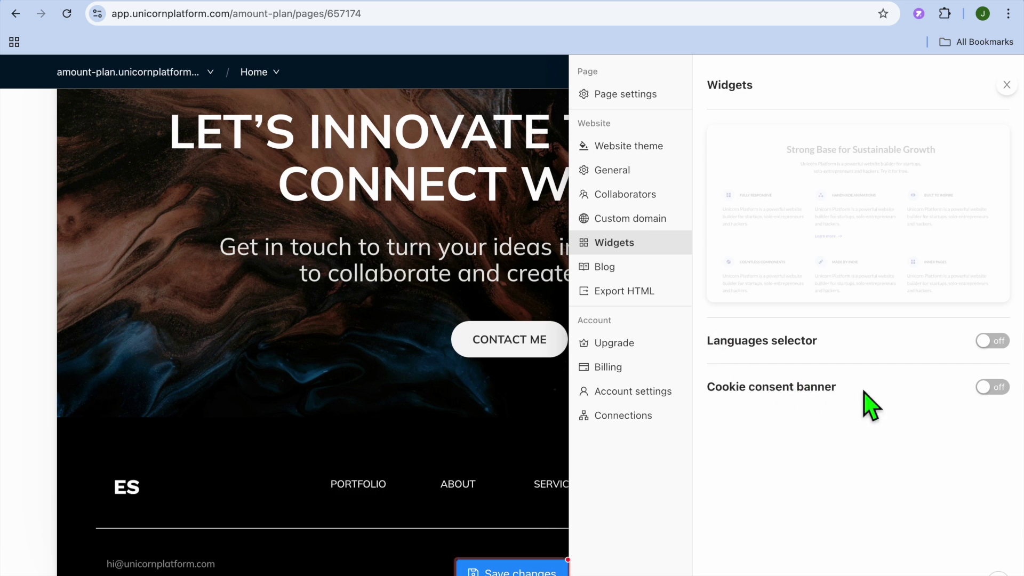
pyautogui.click(989, 340)
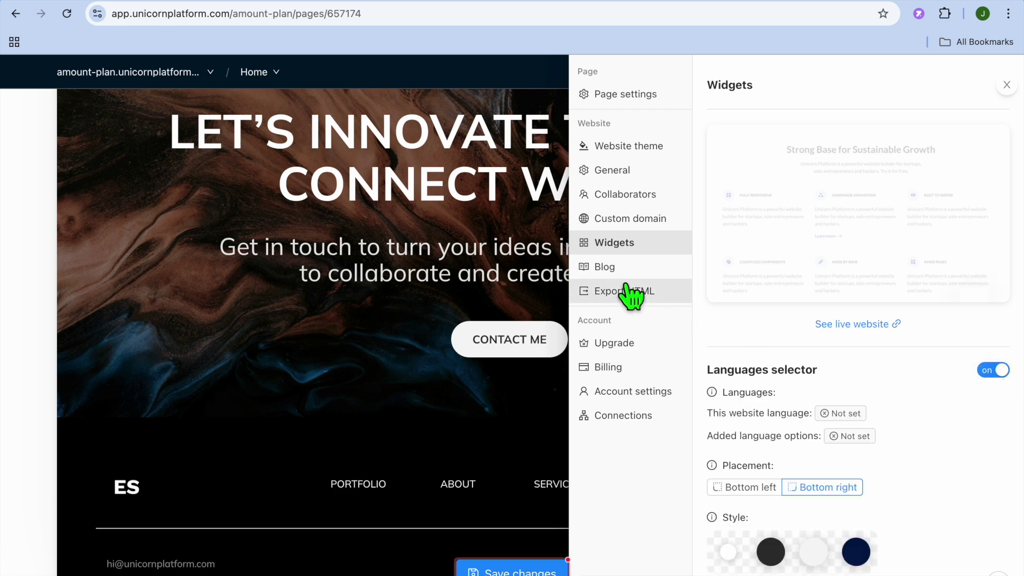
pyautogui.click(847, 75)
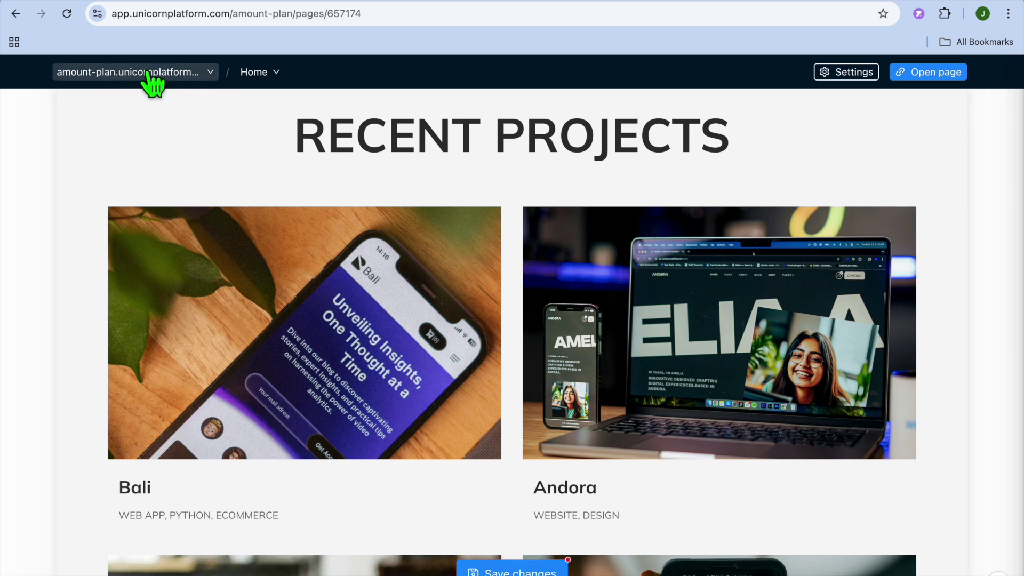
# Reopen the amount-plan site in the editor, discarding the unsaved page changes.
pyautogui.click(212, 73)
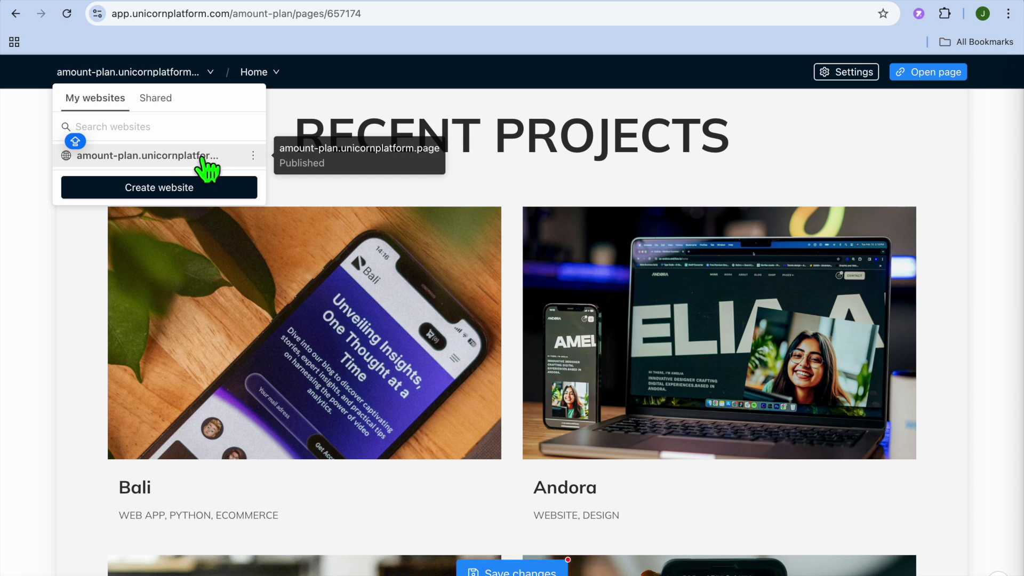
pyautogui.click(252, 156)
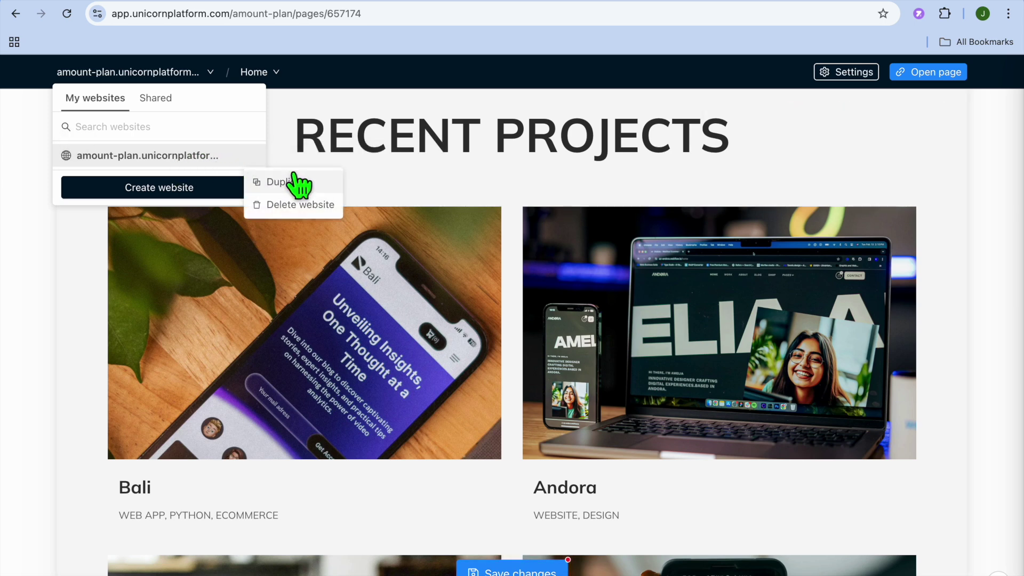
pyautogui.click(201, 169)
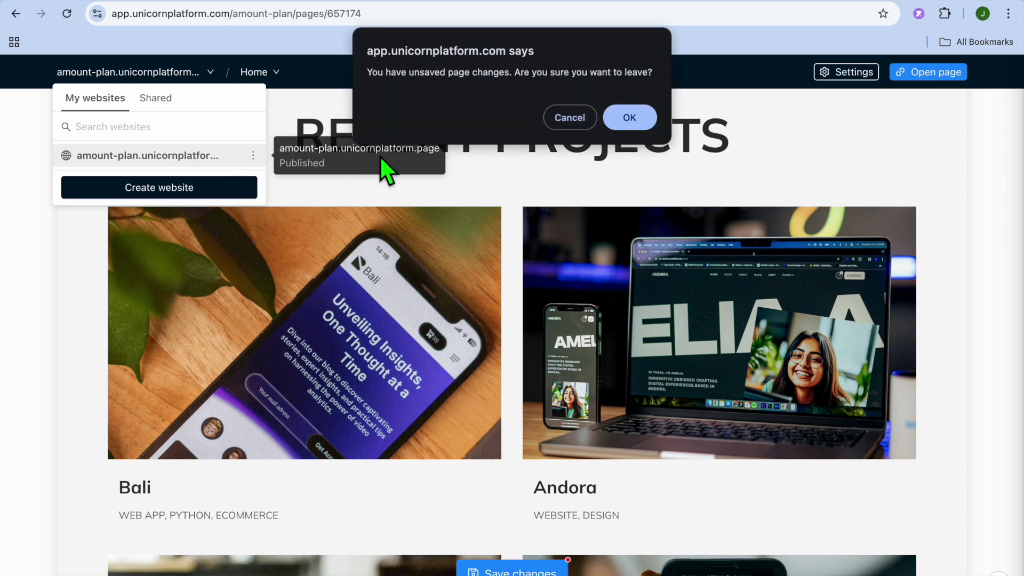
pyautogui.click(638, 115)
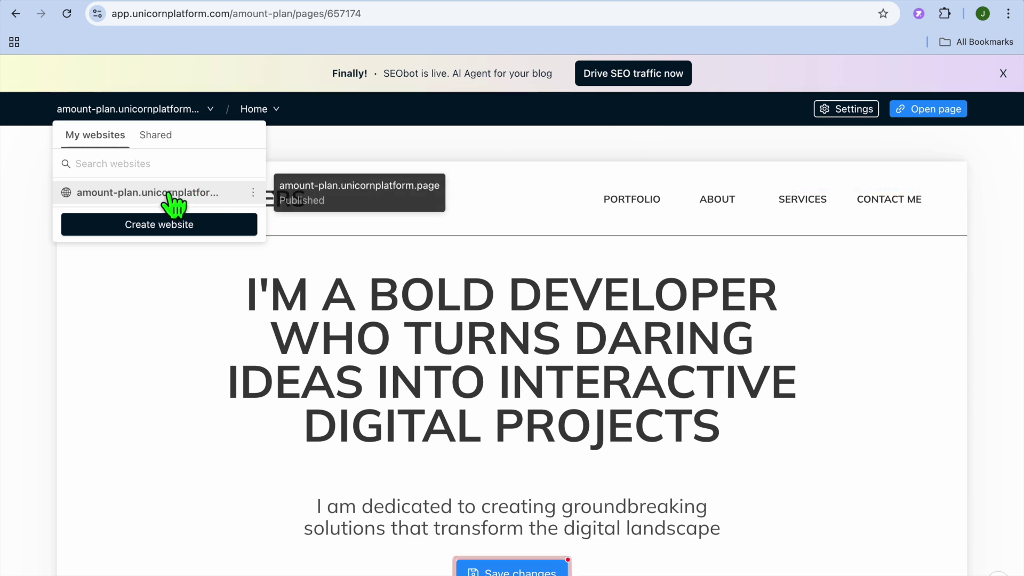
# Browse the new-website templates, including Blank, personal, directory and links.
pyautogui.scroll(-9, 304, 221)
pyautogui.scroll(6, 304, 222)
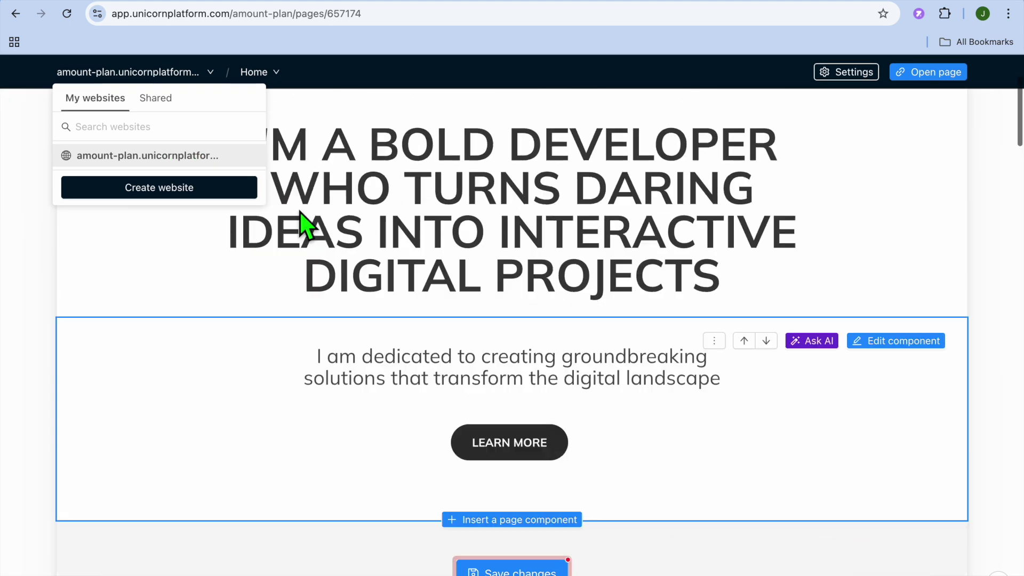
pyautogui.click(206, 233)
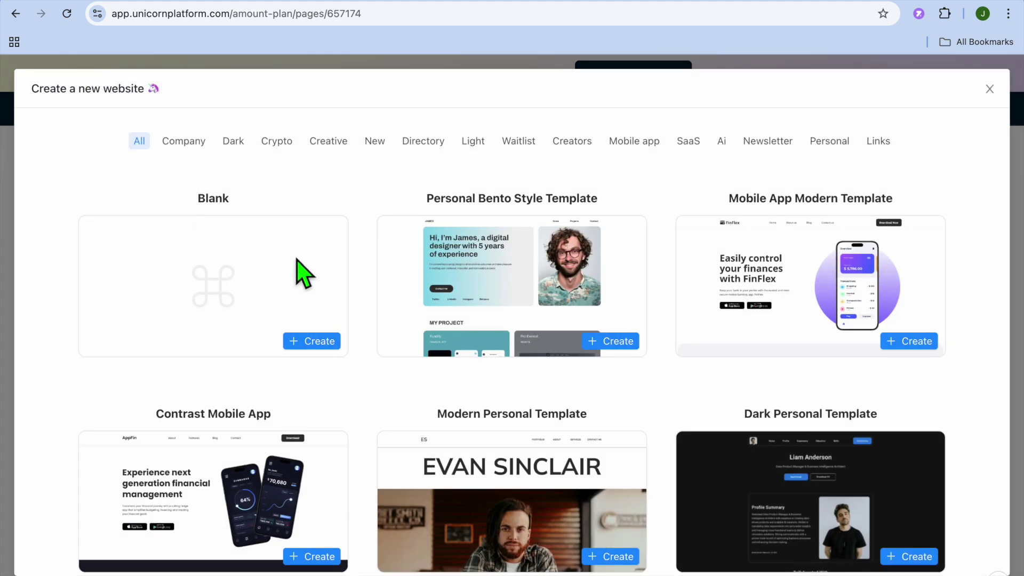
pyautogui.scroll(-20, 297, 260)
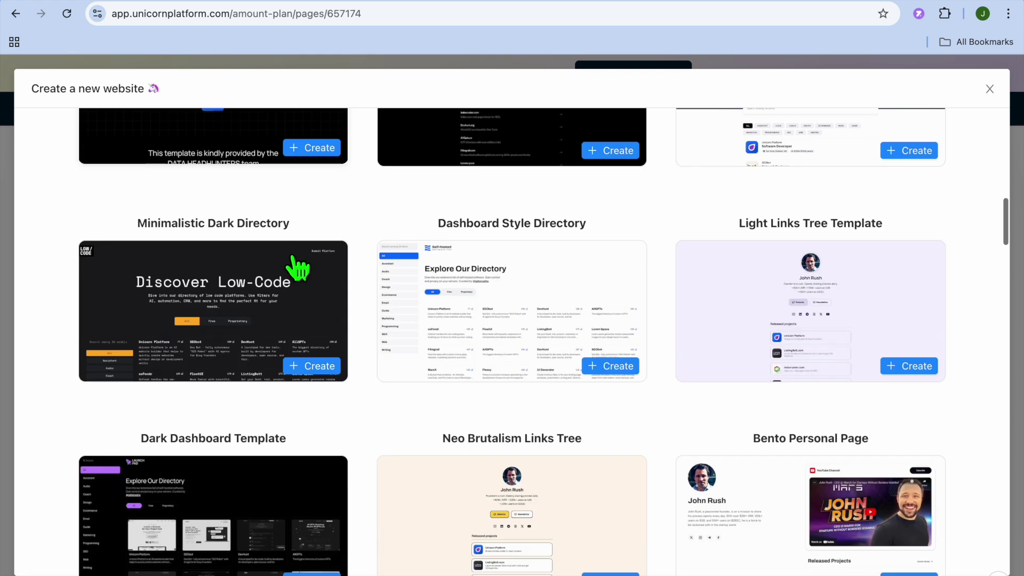